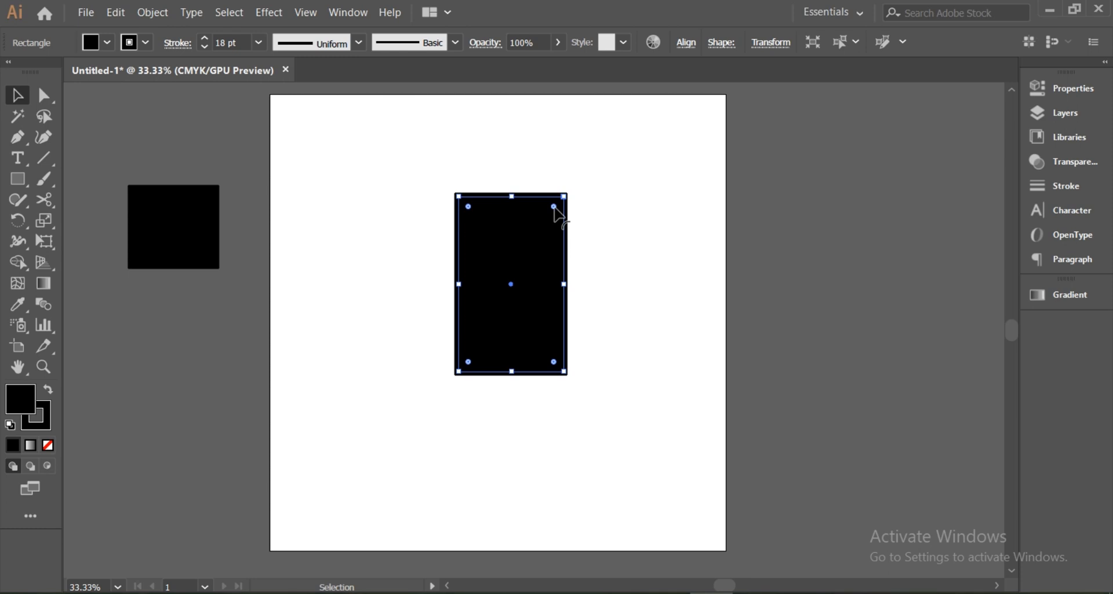
# - Round the tall black rectangle's corners fully into a capsule and stretch its top edge upward
pyautogui.moveTo(553, 207); pyautogui.dragTo(553, 351)
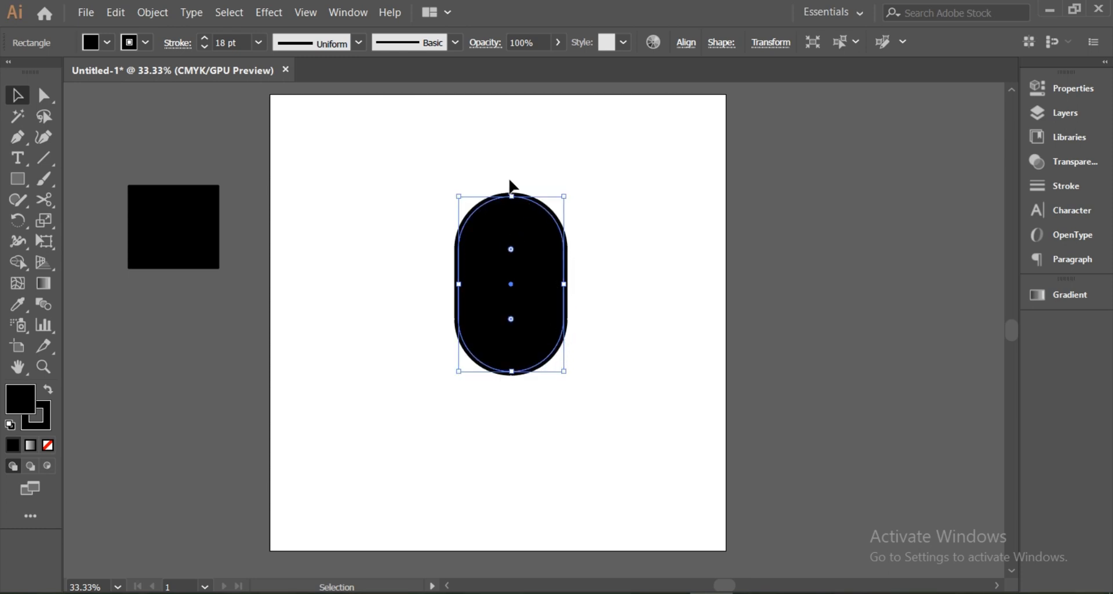
pyautogui.moveTo(513, 197); pyautogui.dragTo(513, 161)
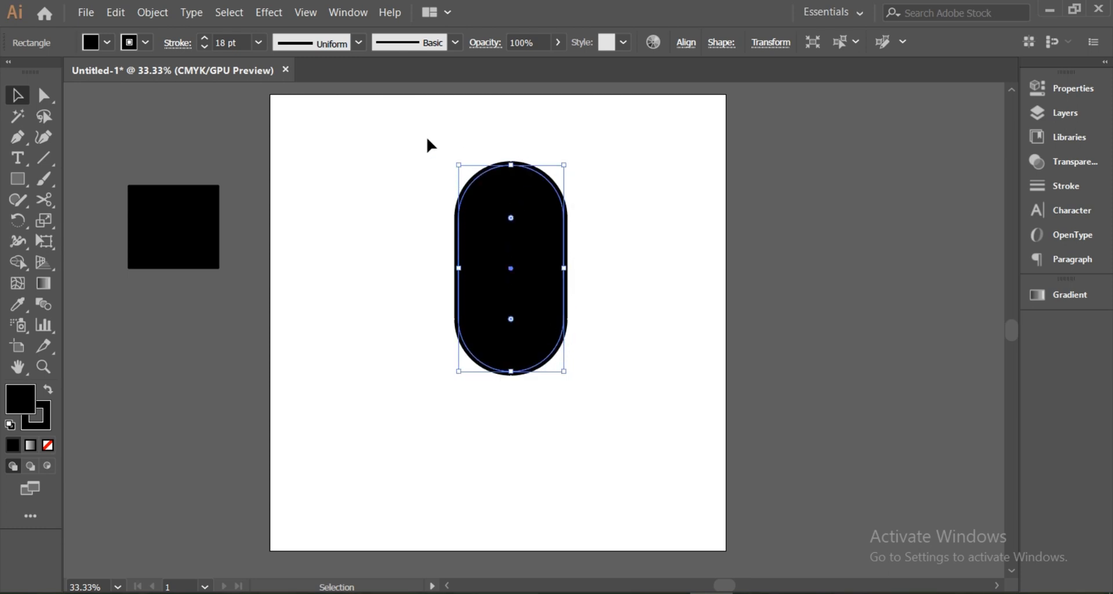
pyautogui.click(409, 146)
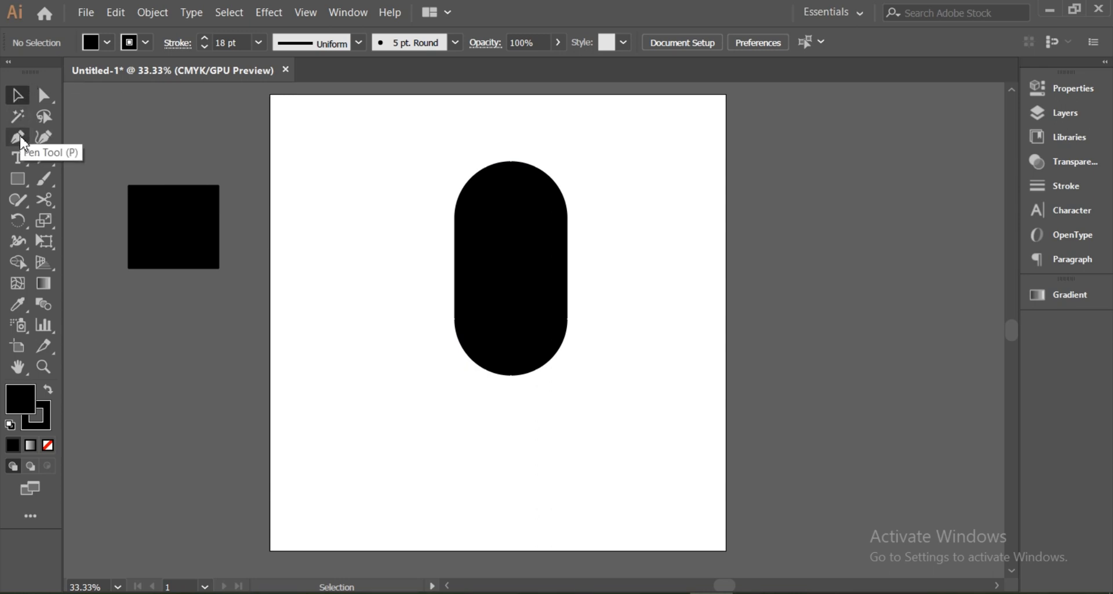
# - Draw a circle about 488 px in diameter centred on the capsule and set its fill to none
pyautogui.click(18, 178)
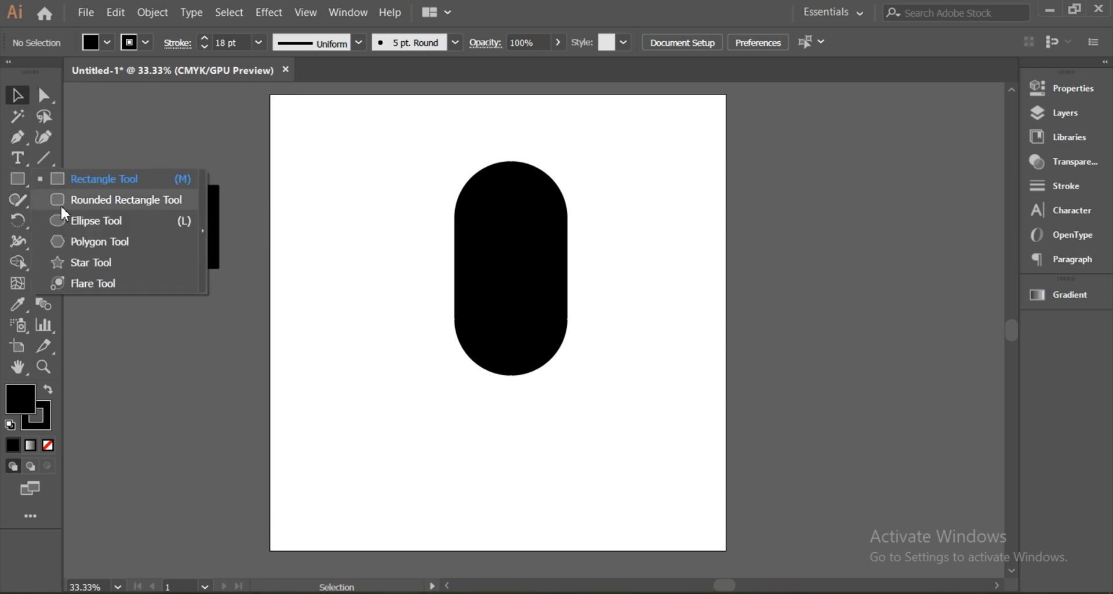
pyautogui.click(72, 221)
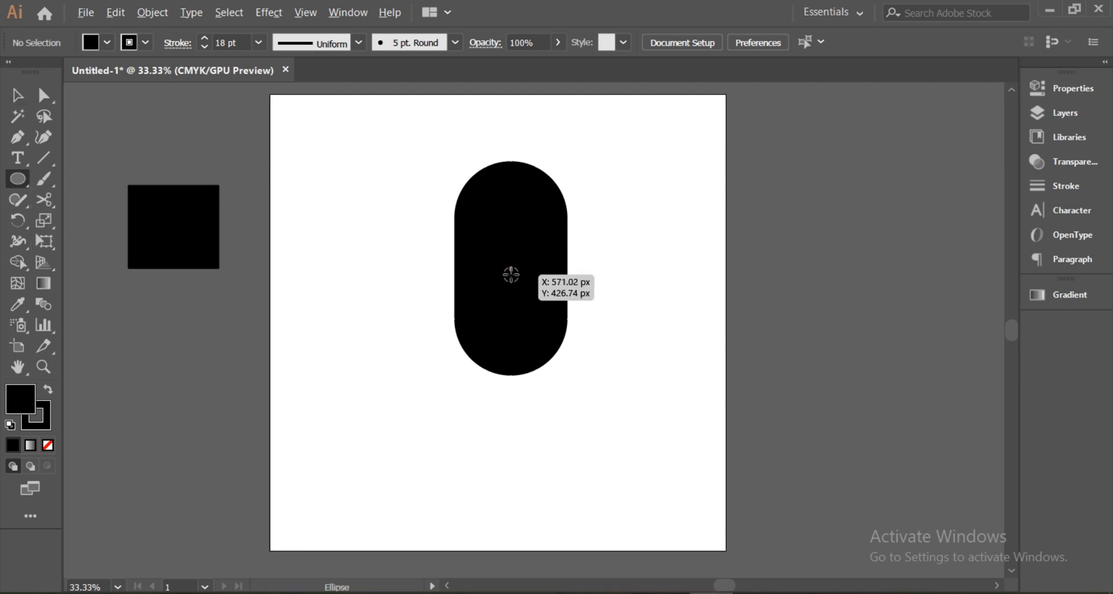
pyautogui.moveTo(510, 275); pyautogui.dragTo(549, 378)
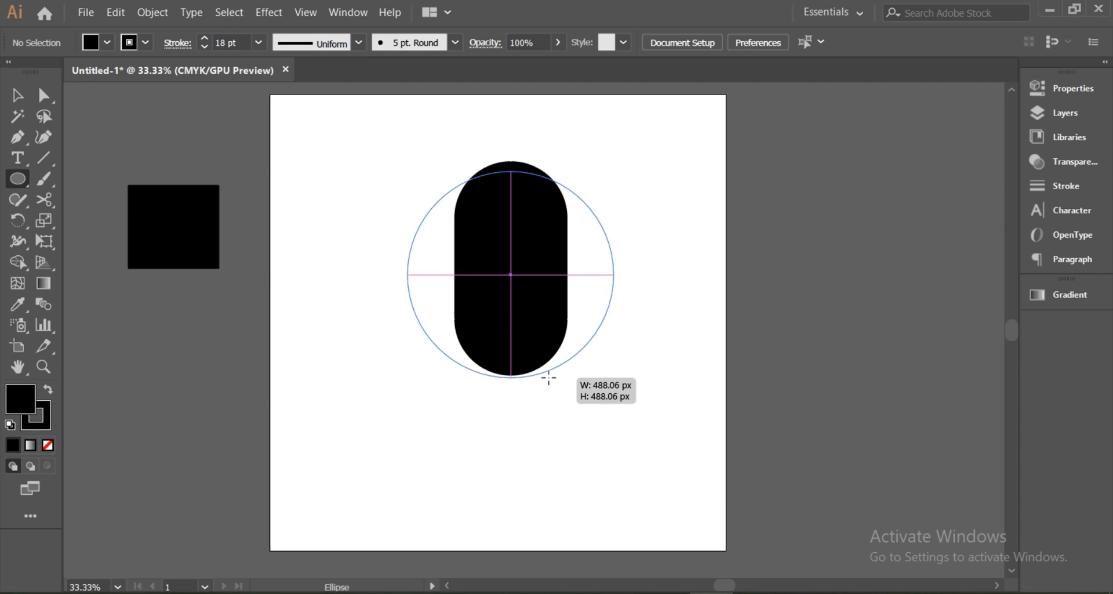
pyautogui.moveTo(548, 377); pyautogui.dragTo(548, 378)
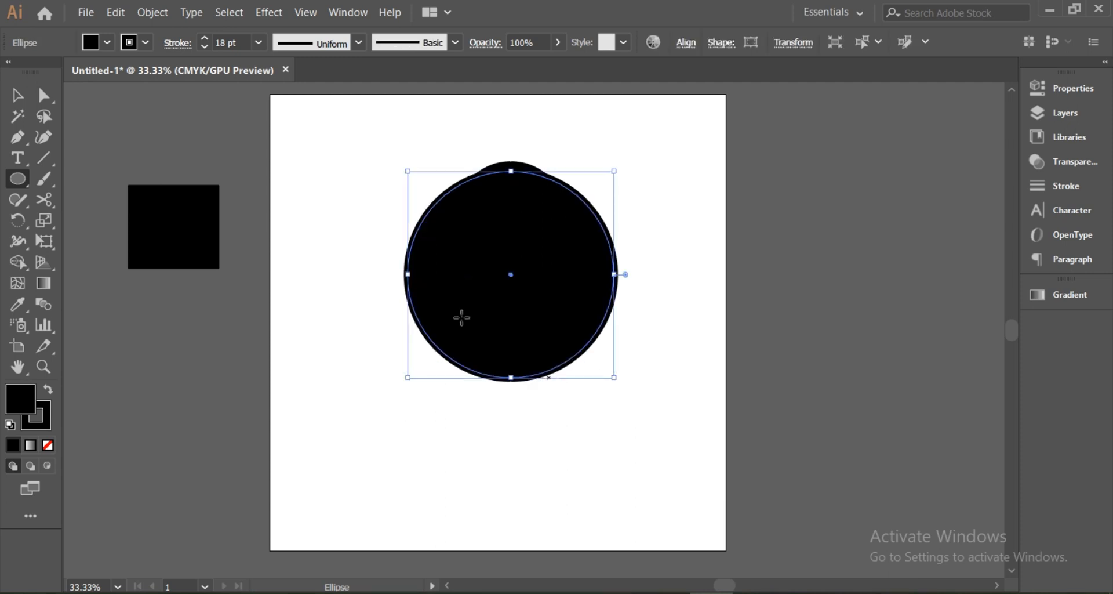
pyautogui.click(106, 43)
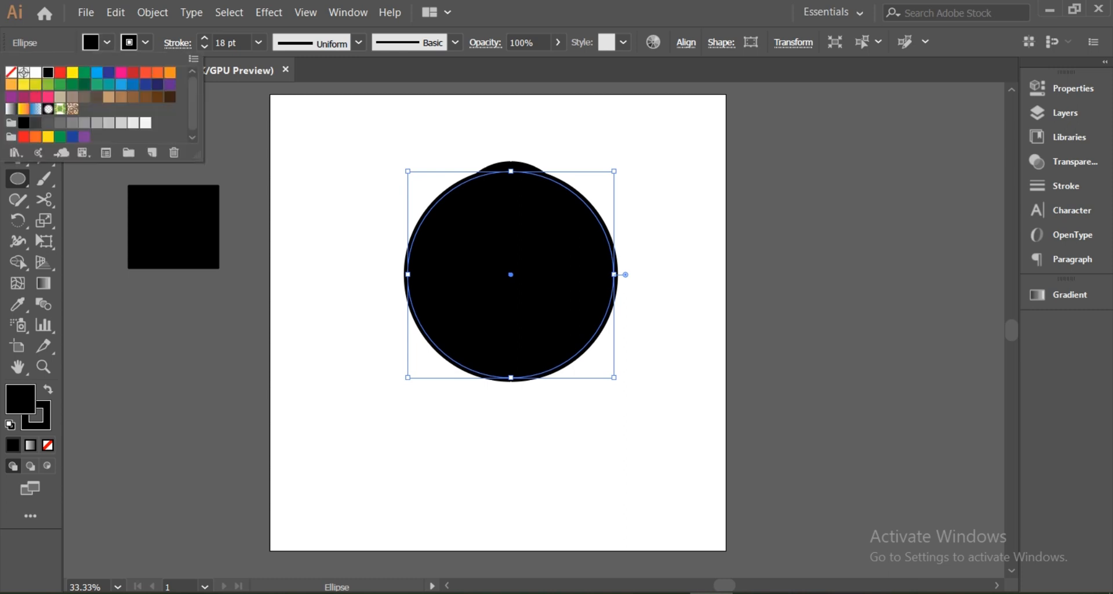
pyautogui.click(11, 72)
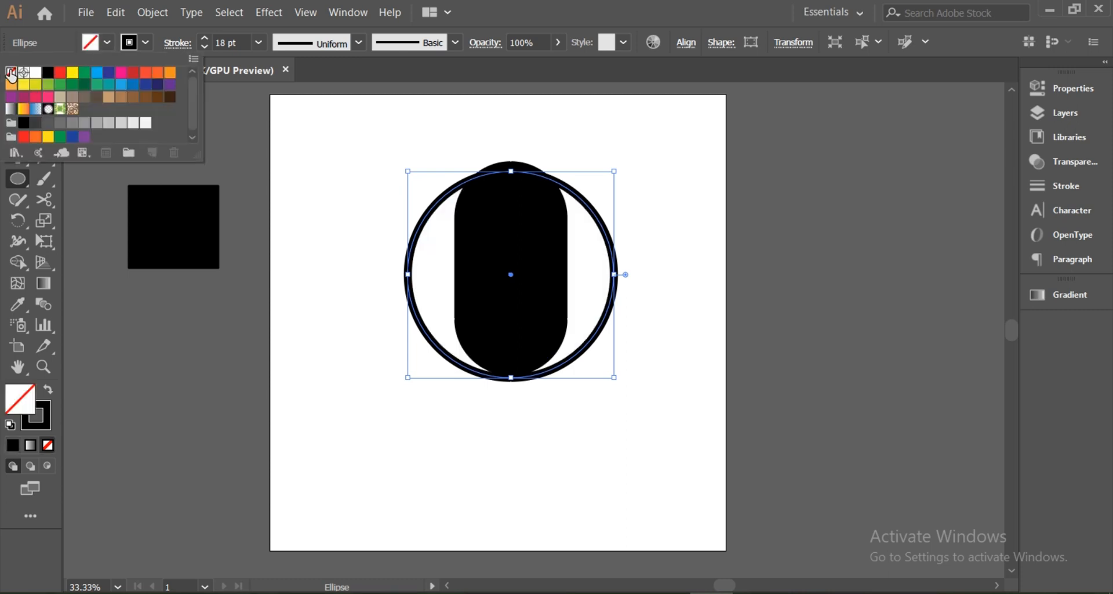
pyautogui.click(551, 128)
# - Nudge the circle straight down until its lower edge sits clearly below the capsule's rounded bottom
pyautogui.press('Down')
pyautogui.press('Down')
pyautogui.press('Down')
pyautogui.press('Down')
pyautogui.press('Down')
pyautogui.press('Down')
pyautogui.press('Down')
pyautogui.press('Down')
pyautogui.press('Down')
pyautogui.press('Down')
pyautogui.press('Down')
pyautogui.press('Down')
pyautogui.press('Down')
pyautogui.press('Down')
pyautogui.press('Down')
pyautogui.press('Down')
pyautogui.press('Down')
pyautogui.press('Down')
pyautogui.press('Down')
pyautogui.press('Down')
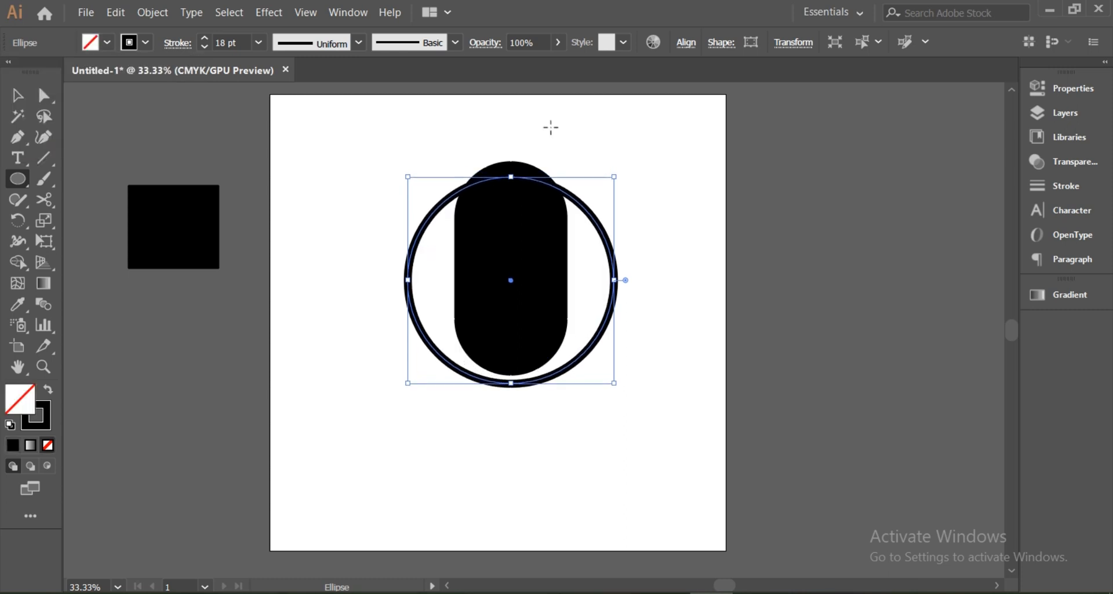
pyautogui.press('Down')
pyautogui.press('Down')
pyautogui.press('Down')
pyautogui.press('Down')
pyautogui.press('Down')
pyautogui.press('Down')
pyautogui.press('Down')
pyautogui.press('Down')
pyautogui.press('Down')
pyautogui.press('Down')
pyautogui.press('Down')
pyautogui.press('Down')
pyautogui.press('Down')
pyautogui.press('Down')
pyautogui.press('Down')
pyautogui.press('Down')
pyautogui.press('Down')
pyautogui.press('Down')
pyautogui.press('Down')
pyautogui.press('Down')
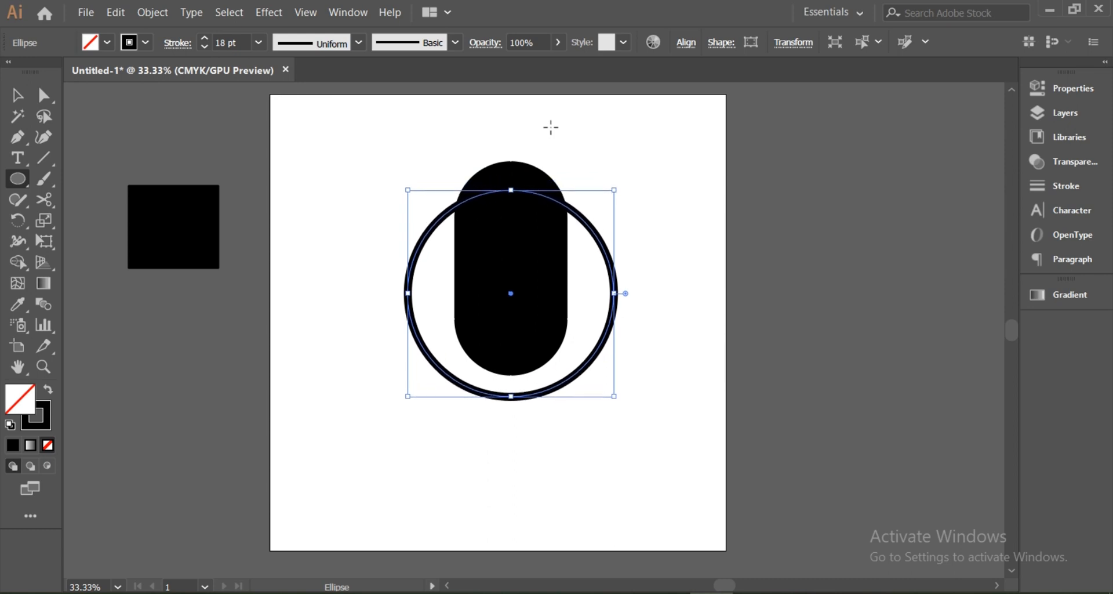
pyautogui.press('Down')
pyautogui.press('Down')
pyautogui.press('Down')
pyautogui.press('Down')
pyautogui.press('Down')
pyautogui.press('Down')
pyautogui.press('Down')
pyautogui.press('Down')
pyautogui.press('Down')
pyautogui.press('Down')
pyautogui.press('Down')
pyautogui.press('Down')
pyautogui.press('Down')
pyautogui.press('Down')
pyautogui.press('Down')
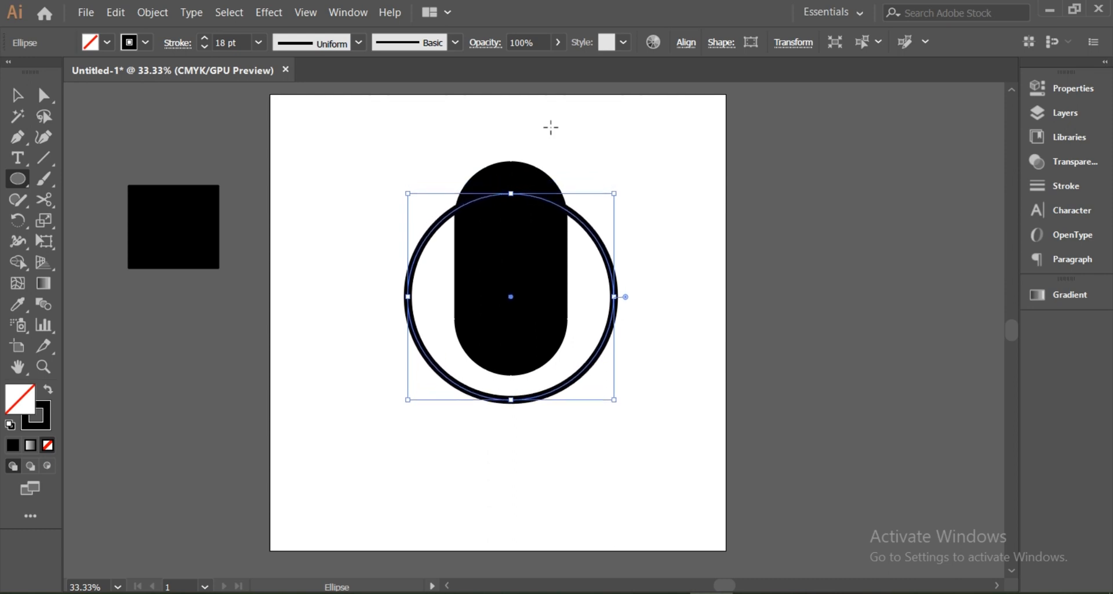
pyautogui.press('Down')
pyautogui.press('Down')
pyautogui.press('Down')
pyautogui.press('Down')
pyautogui.press('Down')
pyautogui.press('Down')
pyautogui.press('Down')
pyautogui.press('Down')
pyautogui.press('Down')
pyautogui.press('Down')
pyautogui.press('Down')
pyautogui.press('Down')
pyautogui.press('Down')
pyautogui.press('Down')
pyautogui.press('Down')
pyautogui.press('Down')
pyautogui.press('Down')
pyautogui.press('Down')
pyautogui.press('Down')
pyautogui.press('Down')
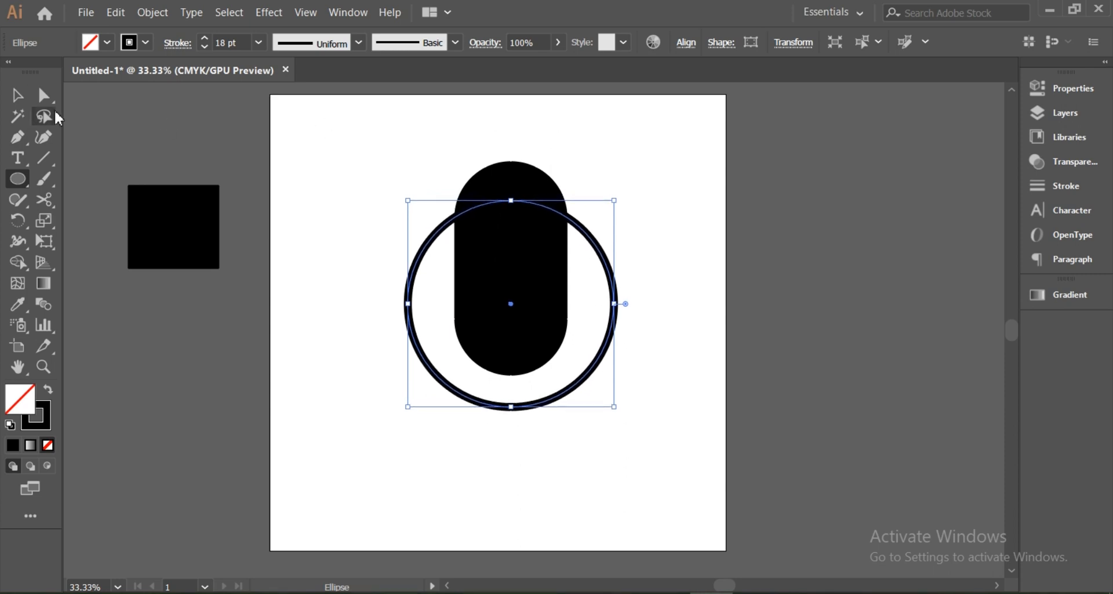
# - Cut the circle at its left and right anchor points with Scissors and delete the upper half
pyautogui.click(42, 200)
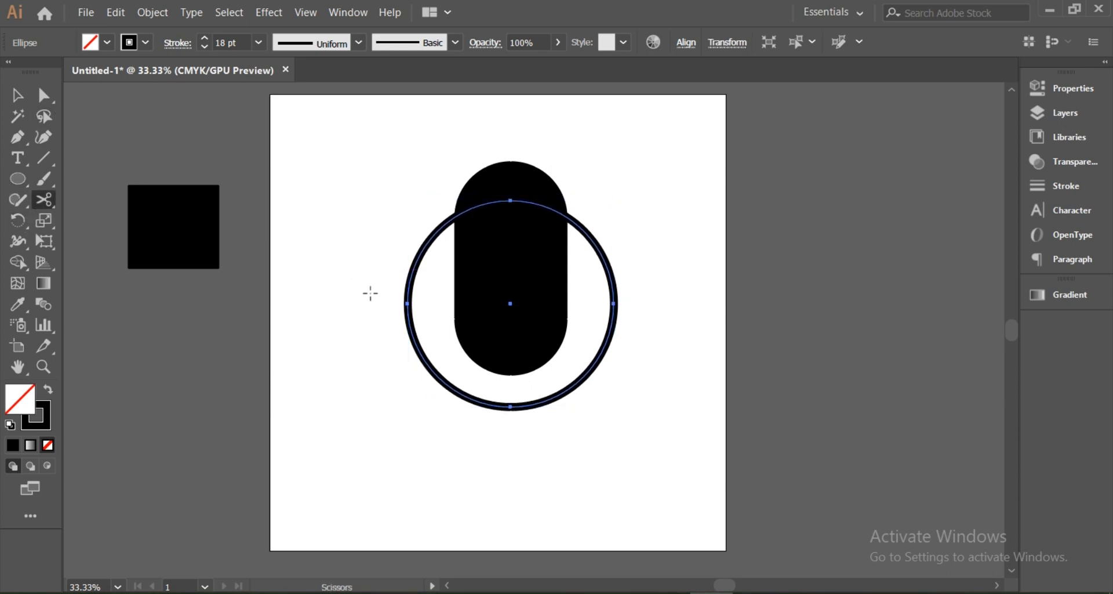
pyautogui.click(408, 303)
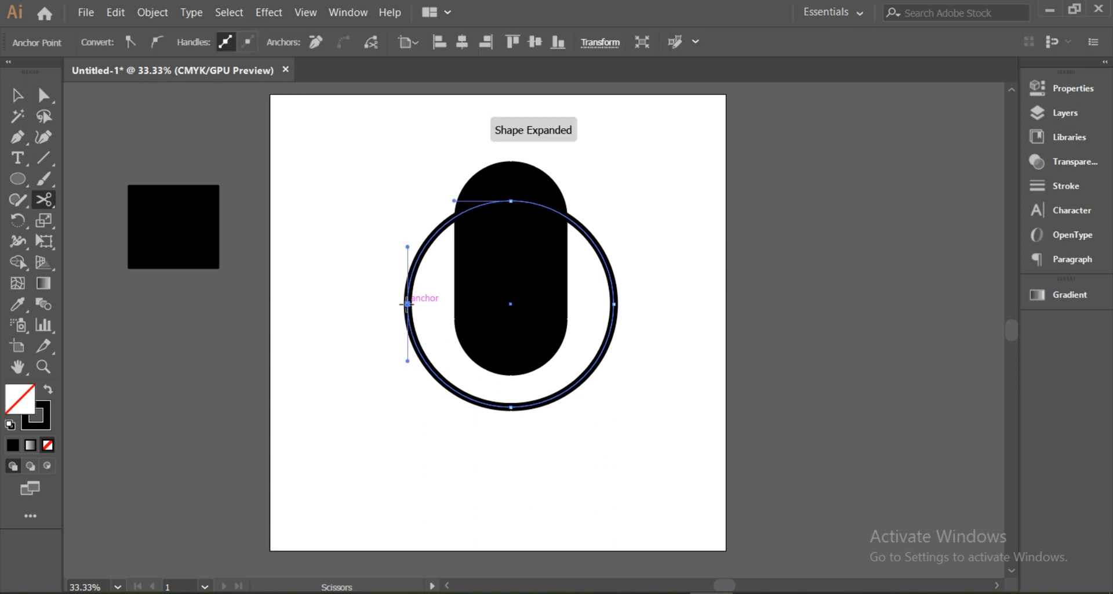
pyautogui.click(614, 304)
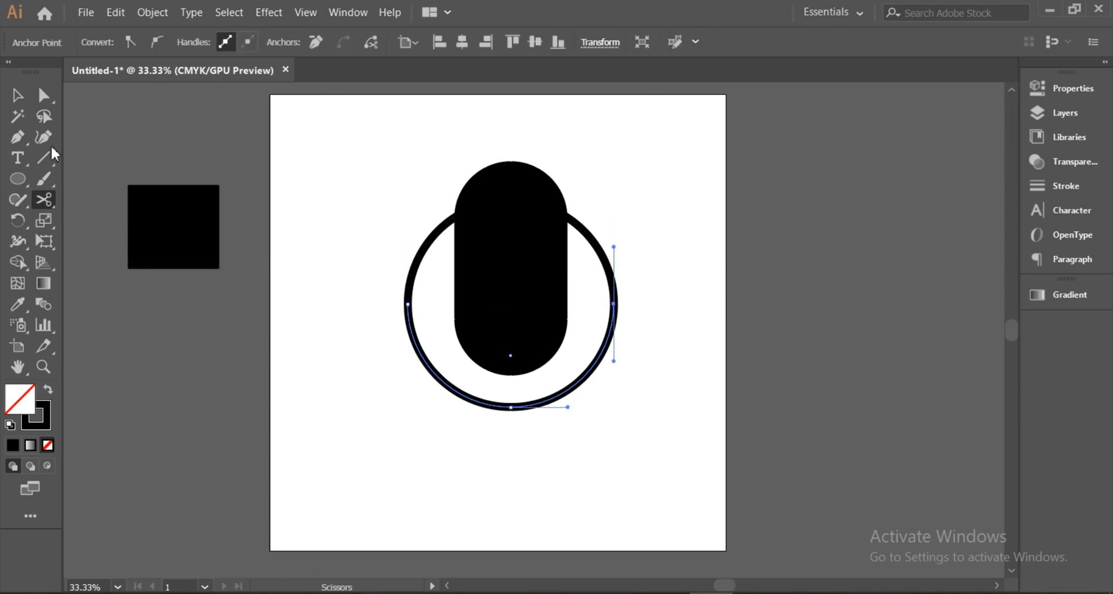
pyautogui.click(18, 96)
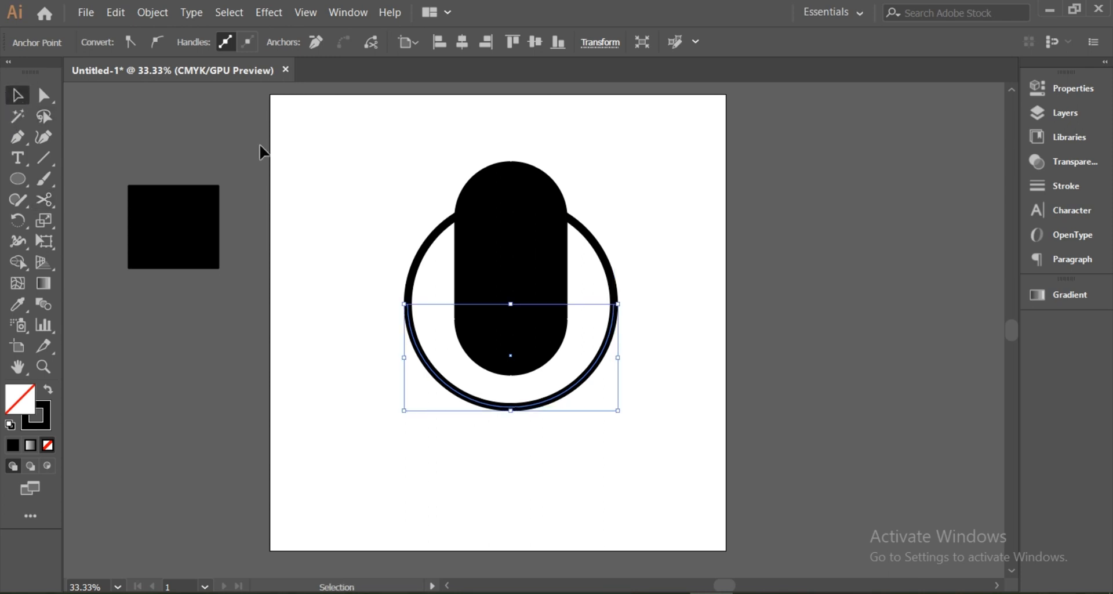
pyautogui.click(432, 258)
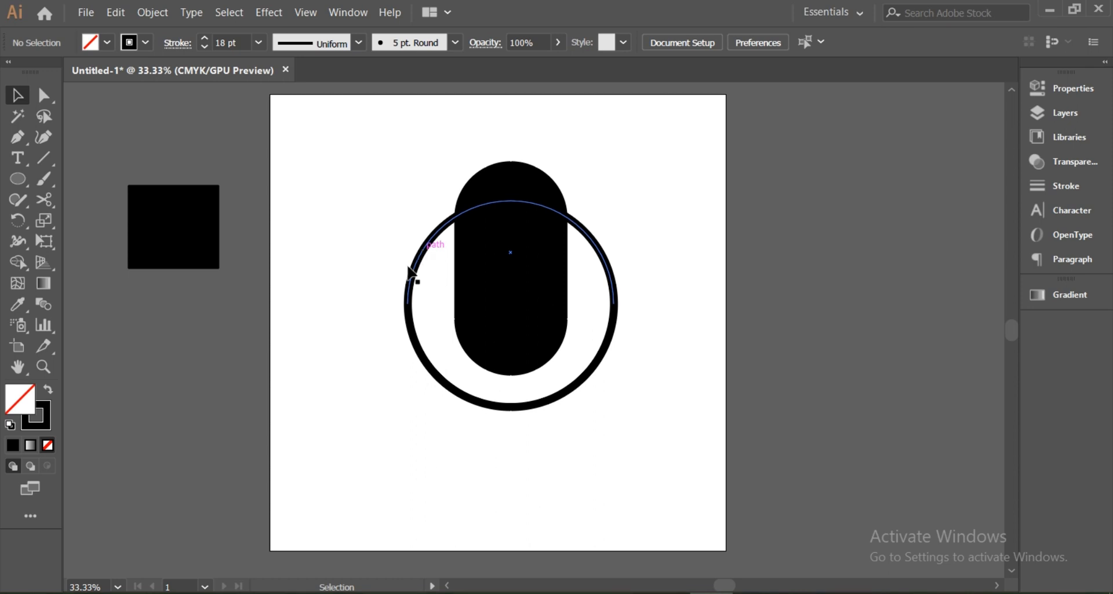
pyautogui.moveTo(413, 224); pyautogui.dragTo(450, 260)
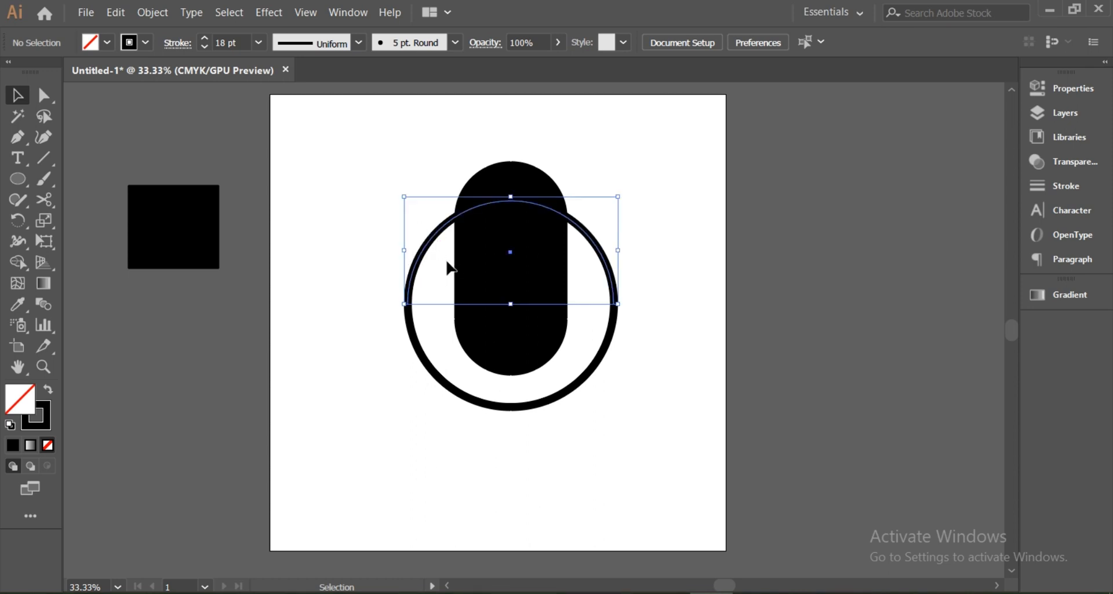
pyautogui.press('Delete')
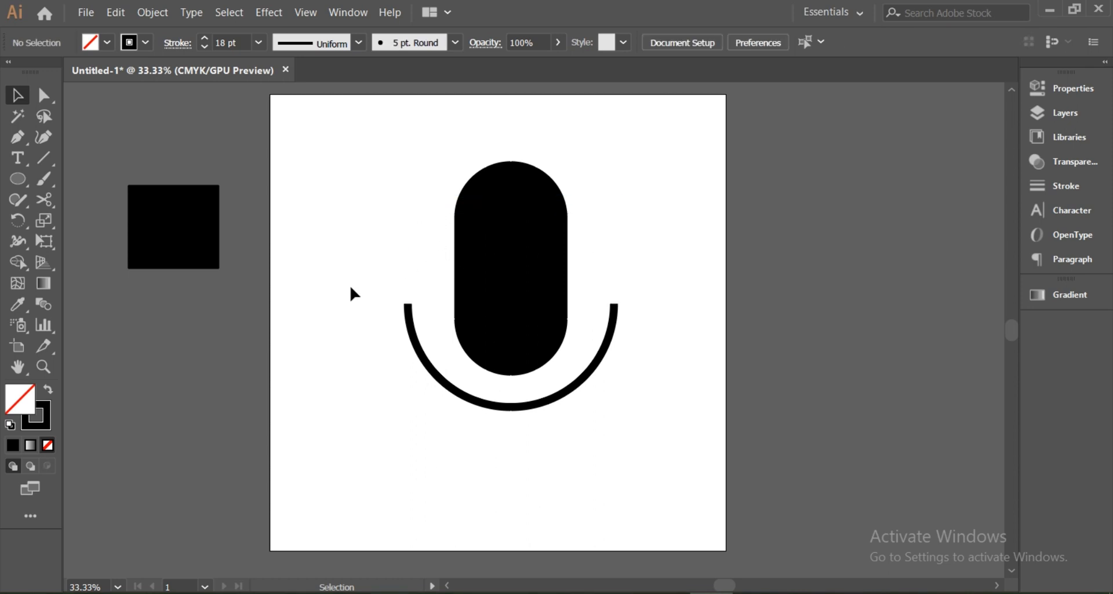
# - Give the remaining half-circle arc's stroke a Round Cap
pyautogui.moveTo(360, 280); pyautogui.dragTo(436, 365)
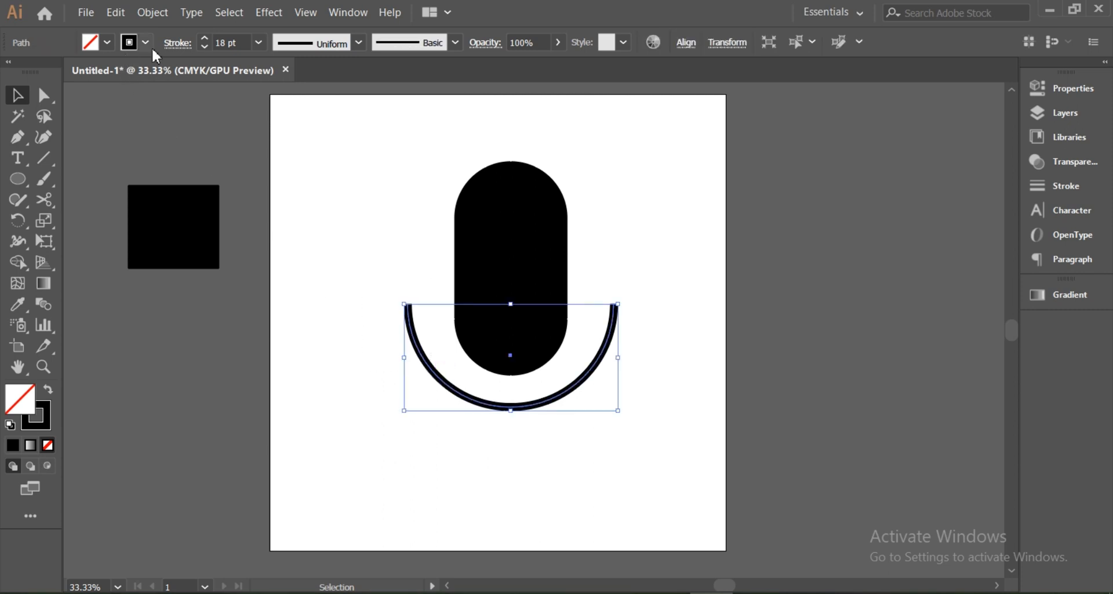
pyautogui.click(177, 43)
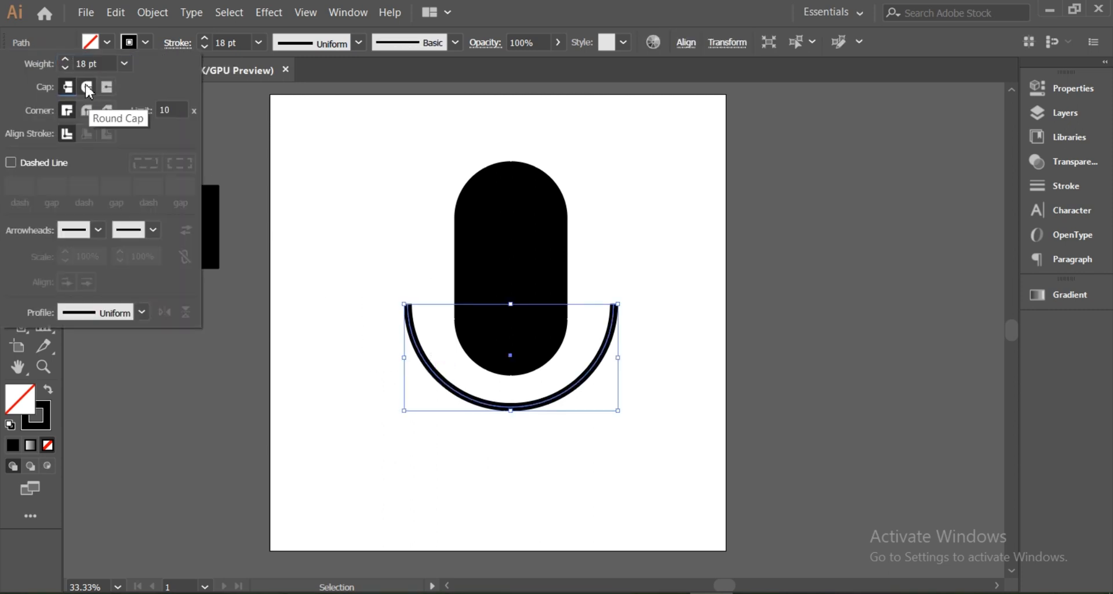
pyautogui.click(87, 87)
pyautogui.click(296, 231)
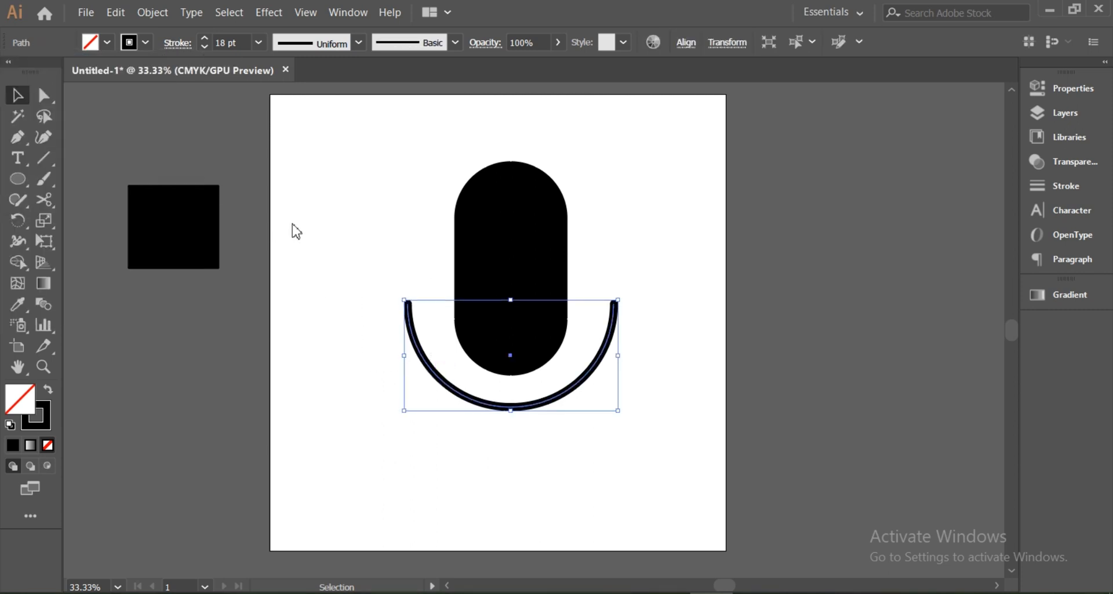
pyautogui.click(292, 229)
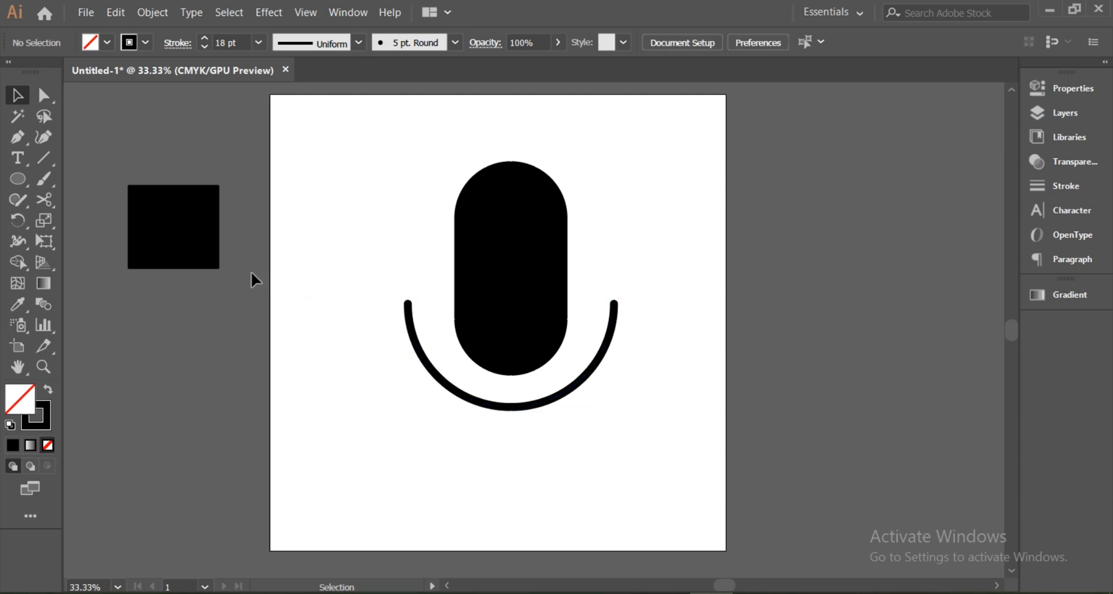
# - Increase the half-circle arc's stroke weight to 24 pt
pyautogui.click(435, 381)
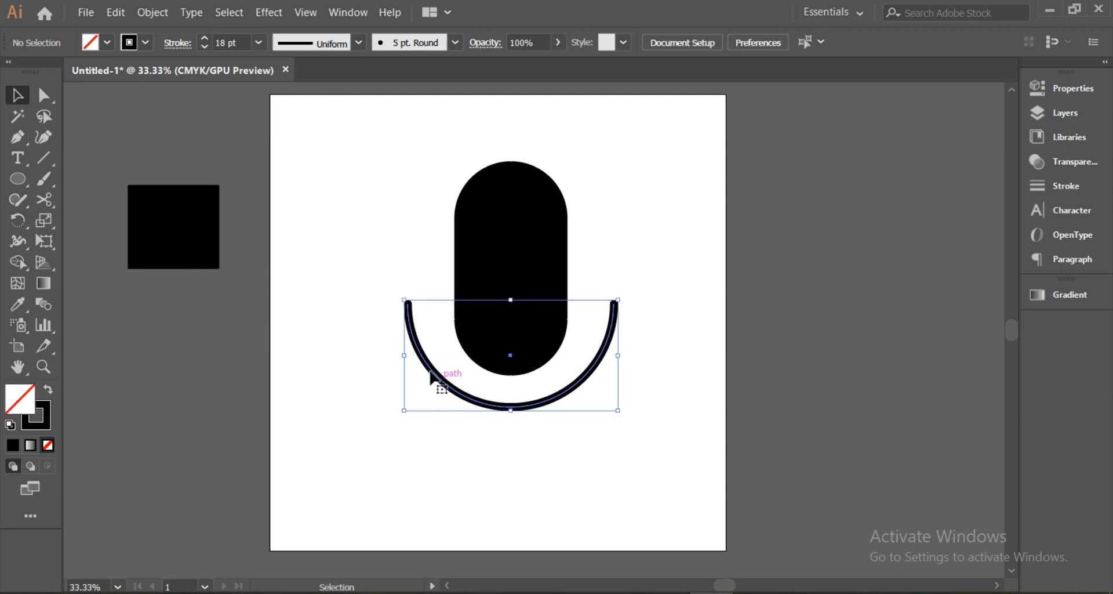
pyautogui.click(204, 38)
pyautogui.click(204, 38)
pyautogui.click(204, 38)
pyautogui.click(204, 38)
pyautogui.click(204, 39)
pyautogui.click(204, 39)
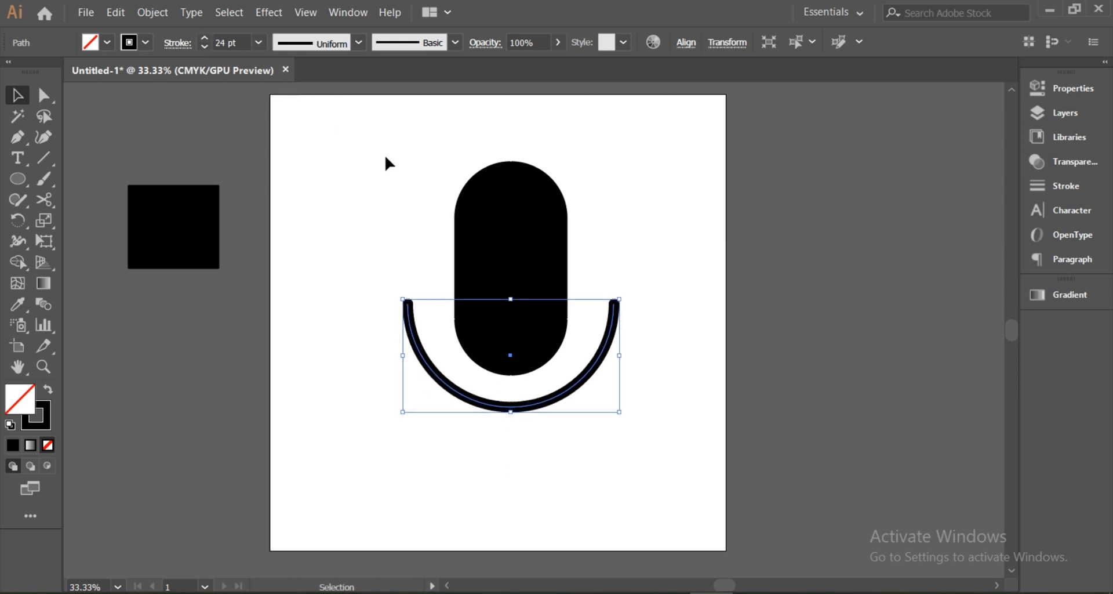
pyautogui.click(395, 162)
# - Draw a straight vertical stem with the Pen tool from the arc's lowest point to just above the artboard's bottom edge
pyautogui.scroll(-2, 326, 200)
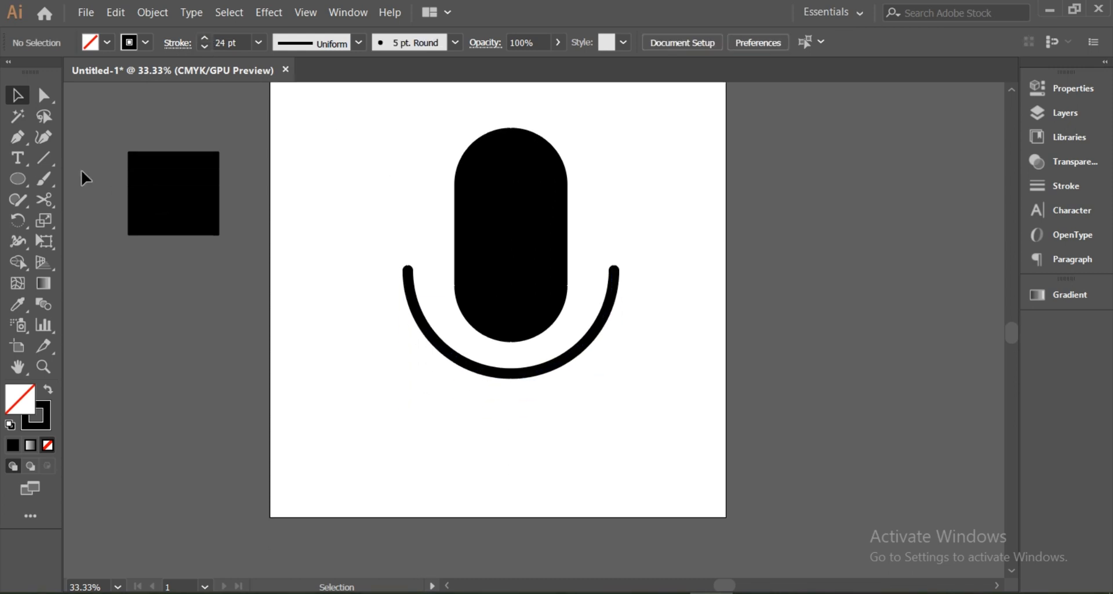
pyautogui.click(17, 139)
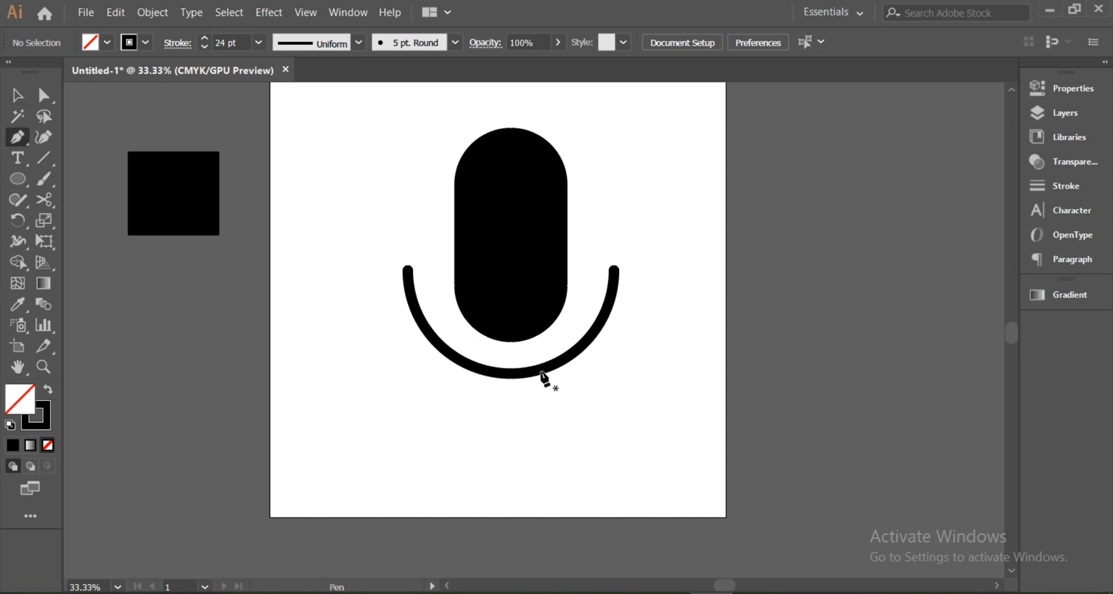
pyautogui.click(510, 374)
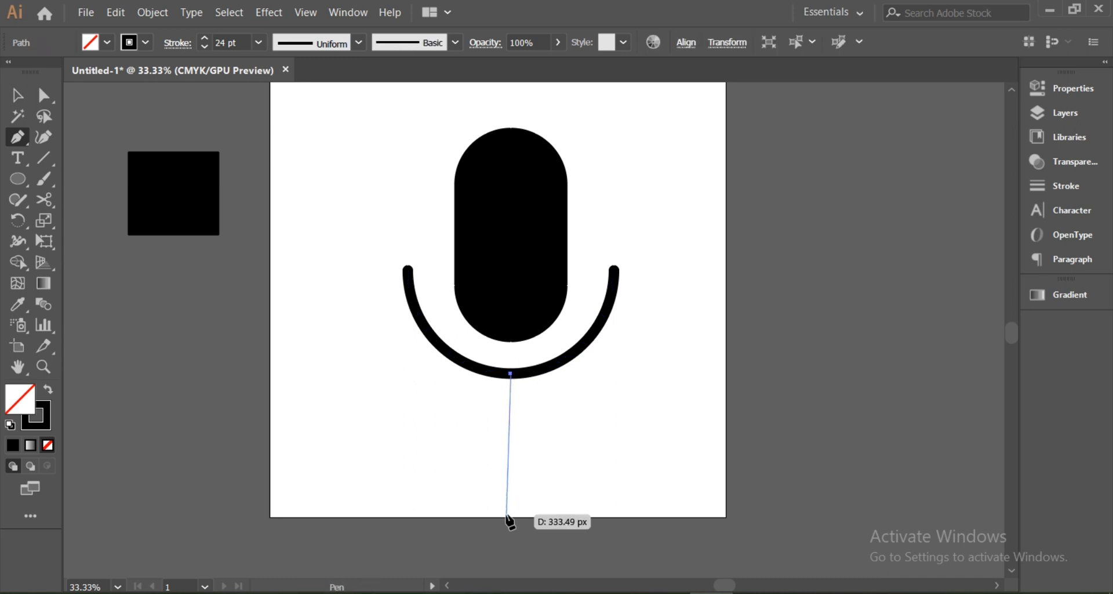
pyautogui.scroll(-2, 507, 515)
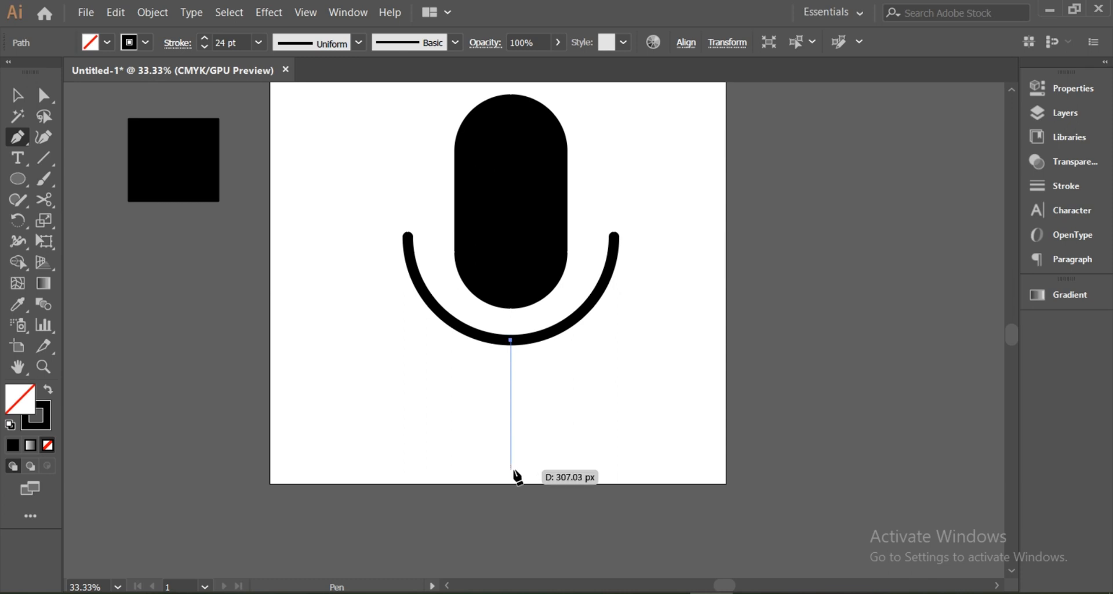
pyautogui.click(510, 476)
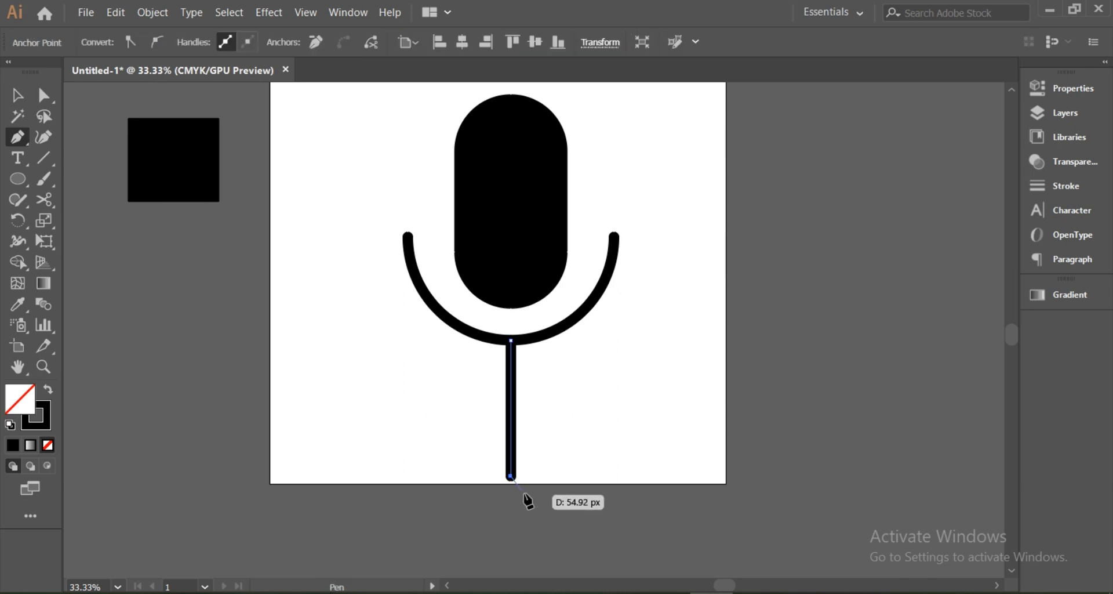
pyautogui.click(30, 94)
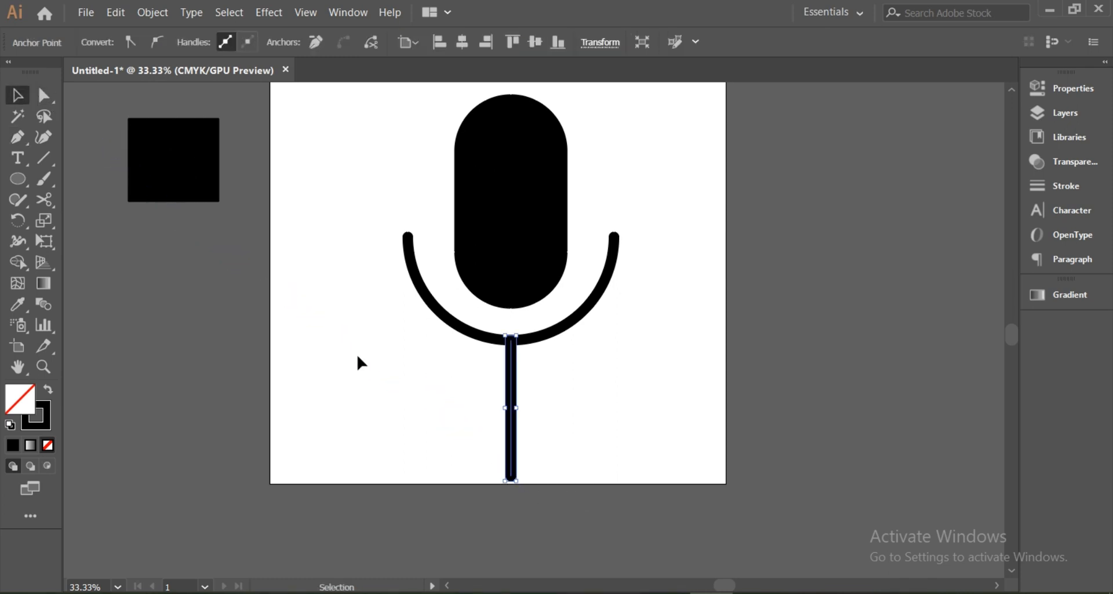
pyautogui.click(374, 371)
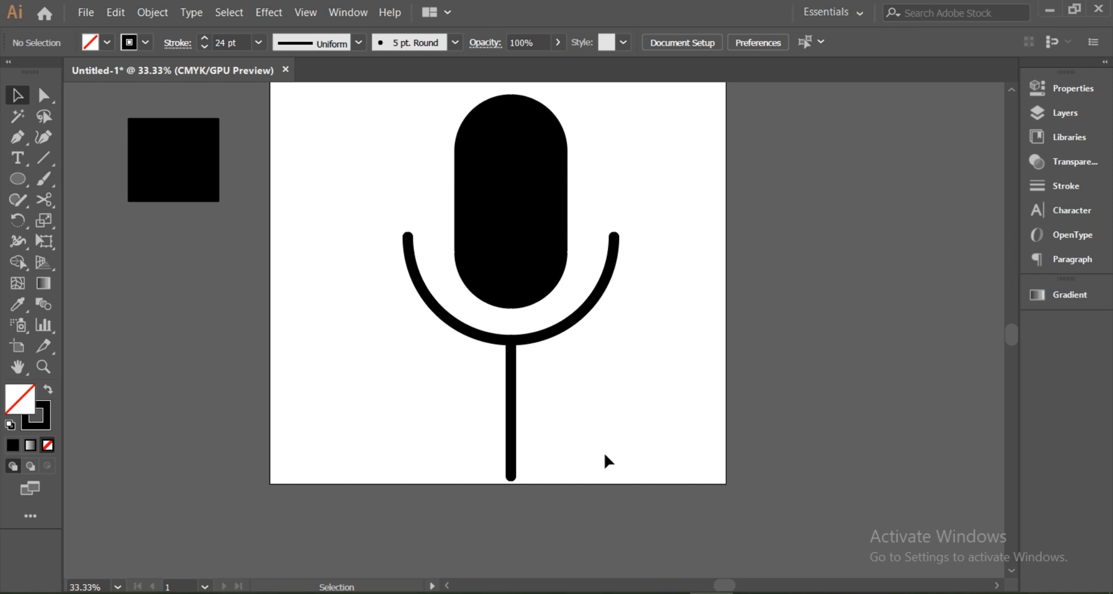
# - Draw a straight horizontal base line with the Pen tool across the stem's lower end, just above the artboard's bottom edge
pyautogui.click(17, 145)
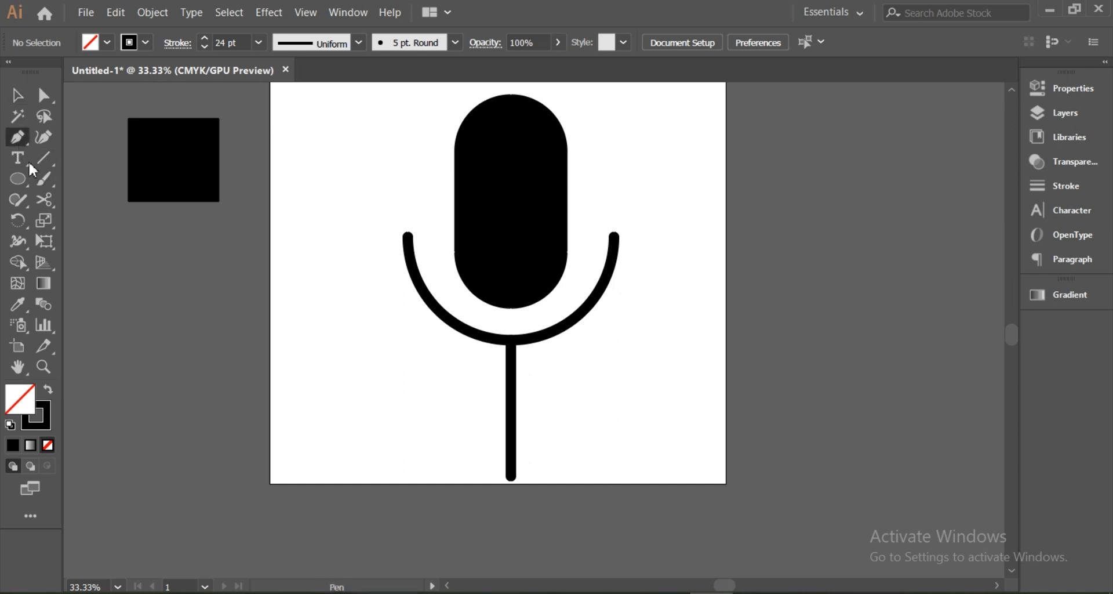
pyautogui.click(404, 476)
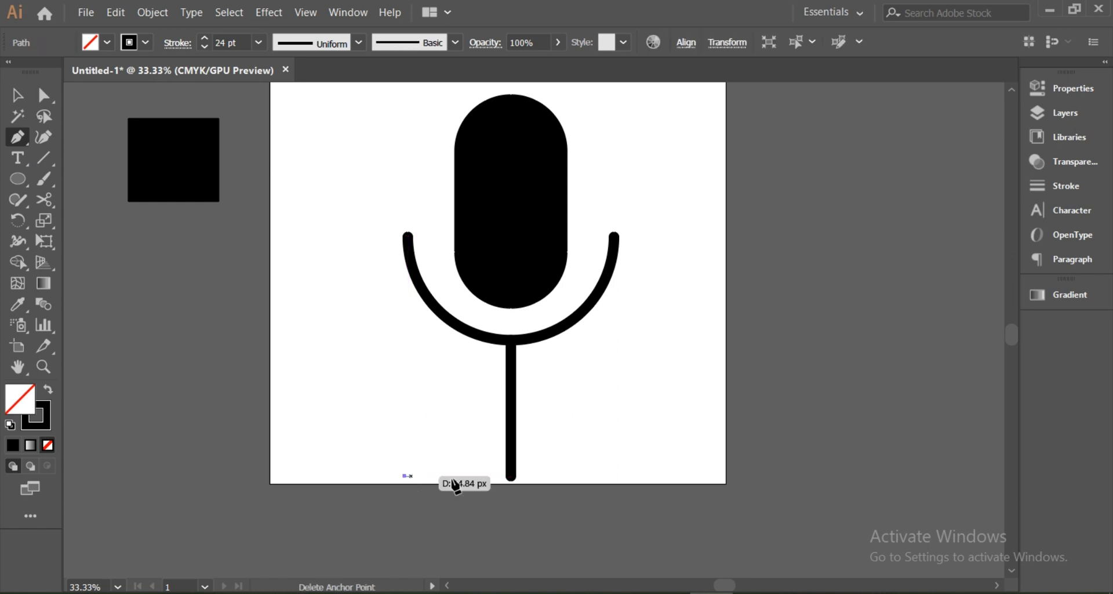
pyautogui.click(601, 476)
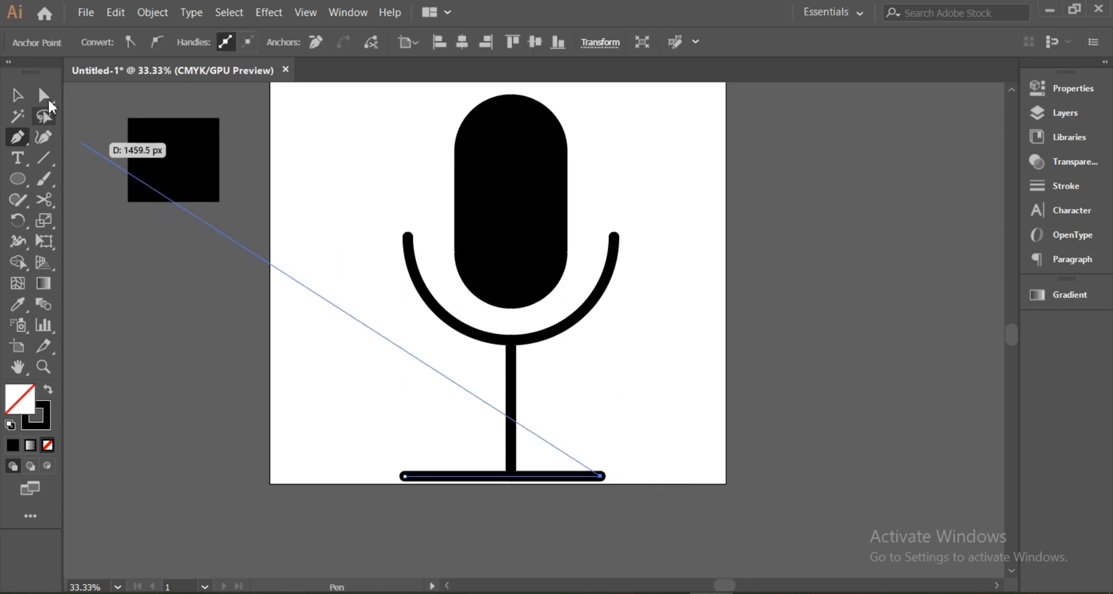
pyautogui.click(17, 95)
pyautogui.click(225, 290)
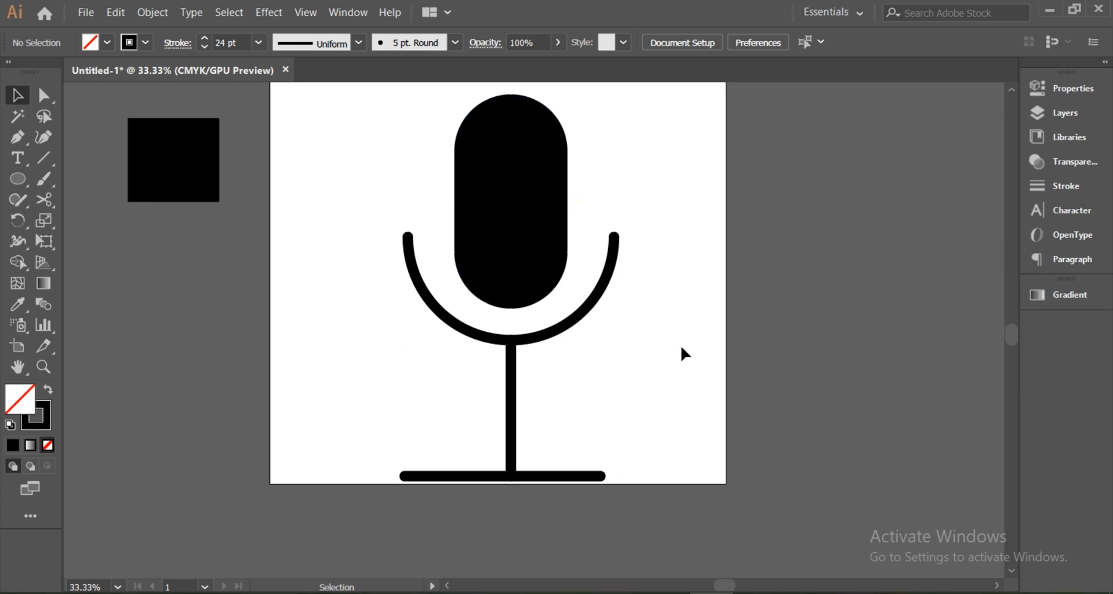
# - Center the capsule body horizontally on the artboard
pyautogui.moveTo(602, 149); pyautogui.dragTo(552, 164)
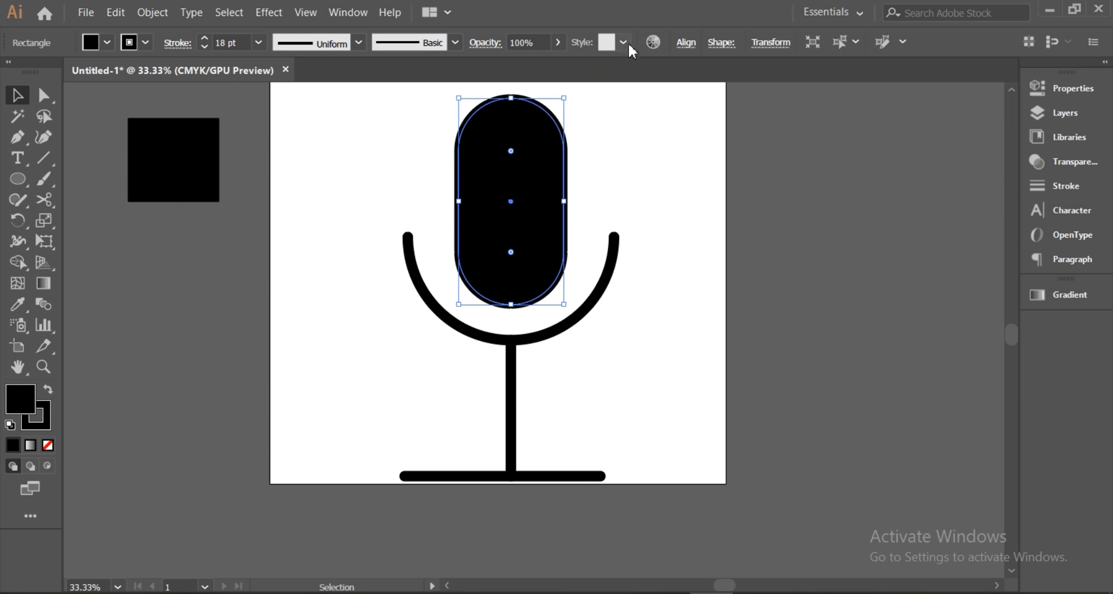
pyautogui.click(686, 43)
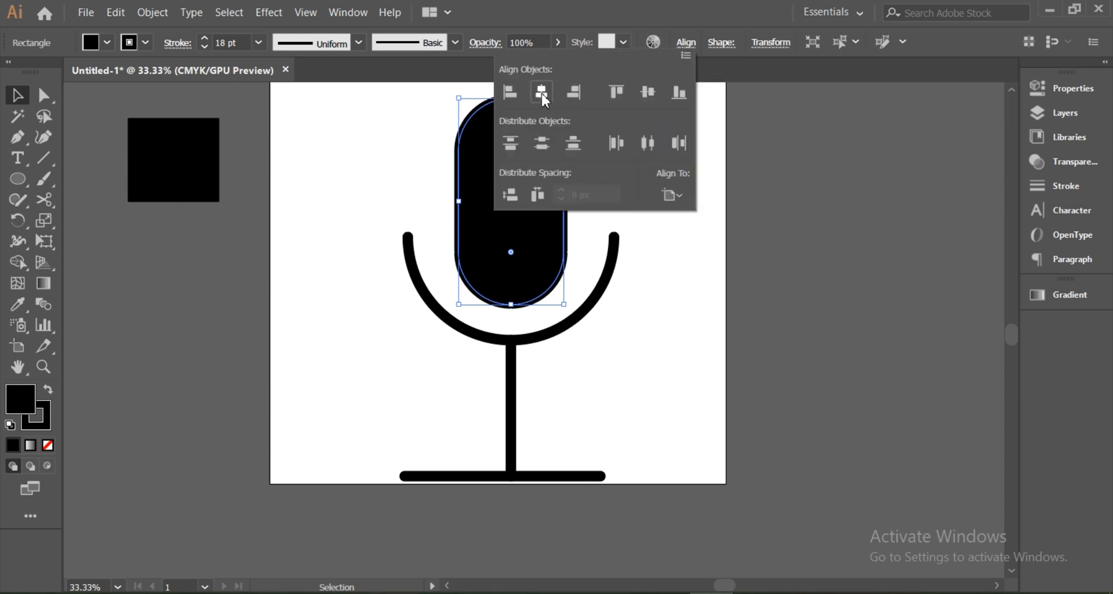
pyautogui.click(541, 91)
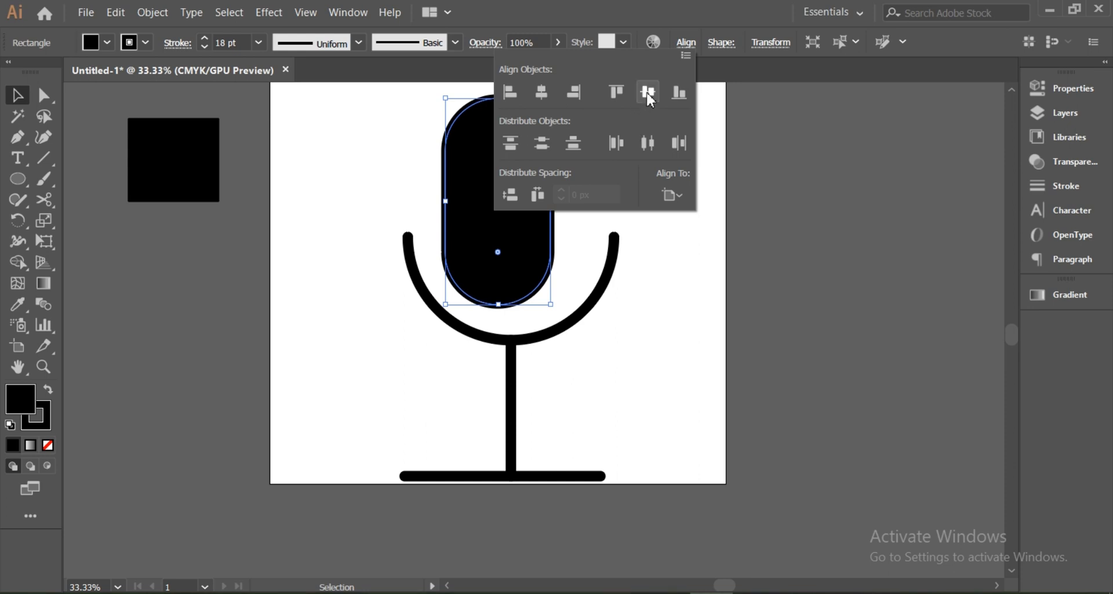
pyautogui.click(729, 141)
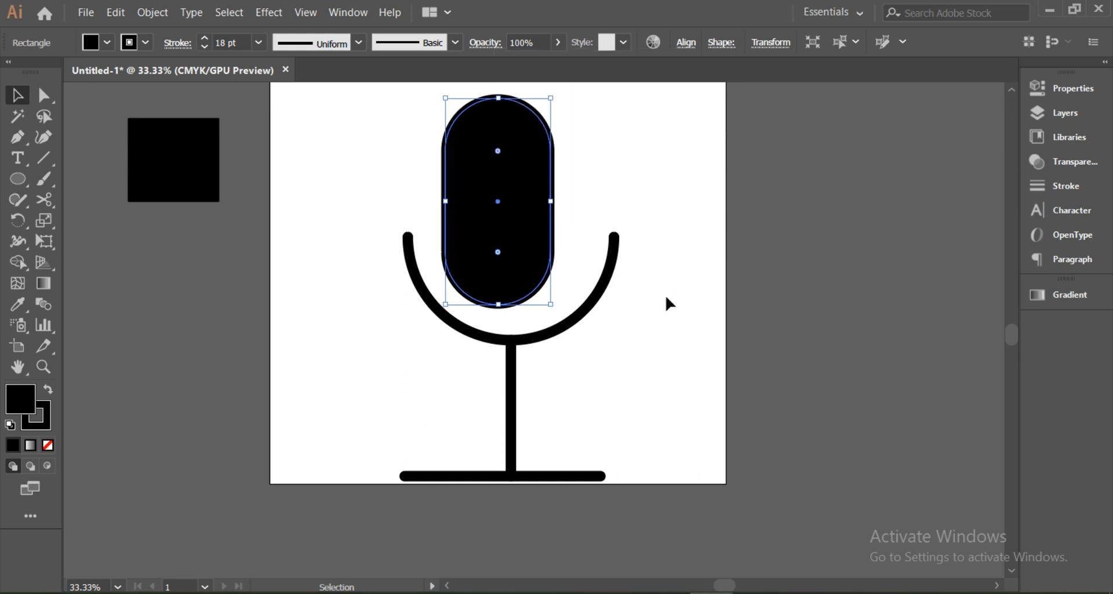
# - Center the half-circle arc horizontally on the artboard together with the capsule body
pyautogui.click(664, 304)
pyautogui.moveTo(664, 303); pyautogui.dragTo(522, 198)
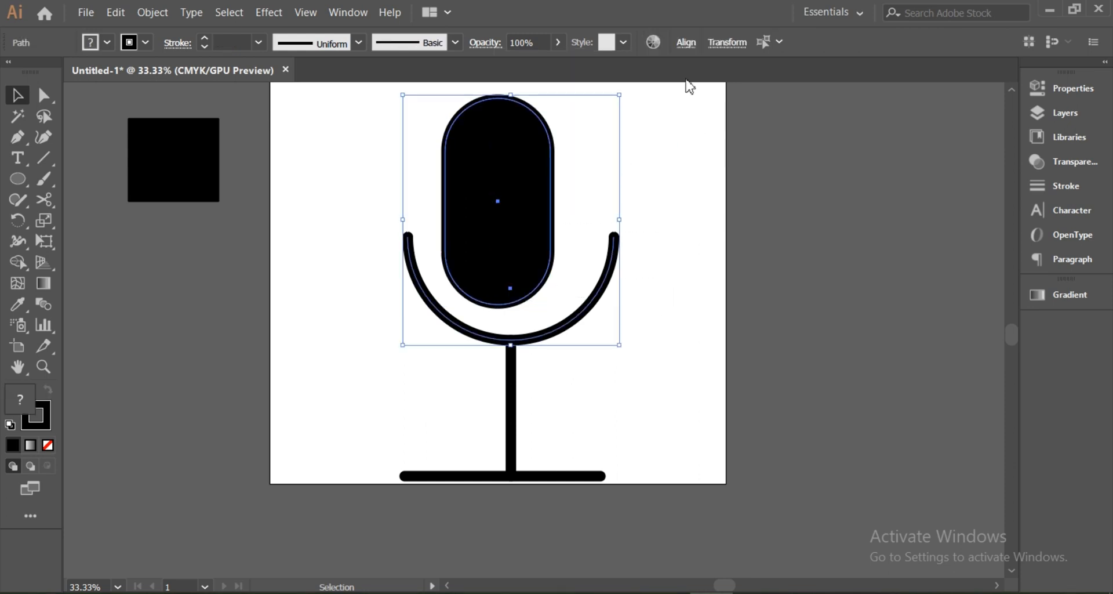
pyautogui.click(688, 45)
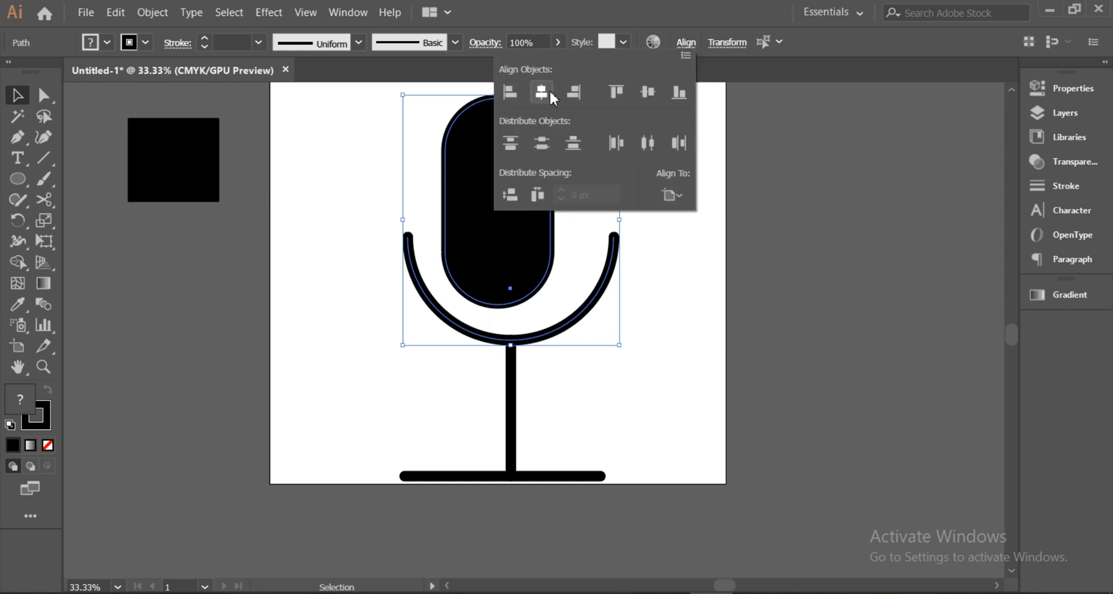
pyautogui.click(548, 91)
pyautogui.click(674, 325)
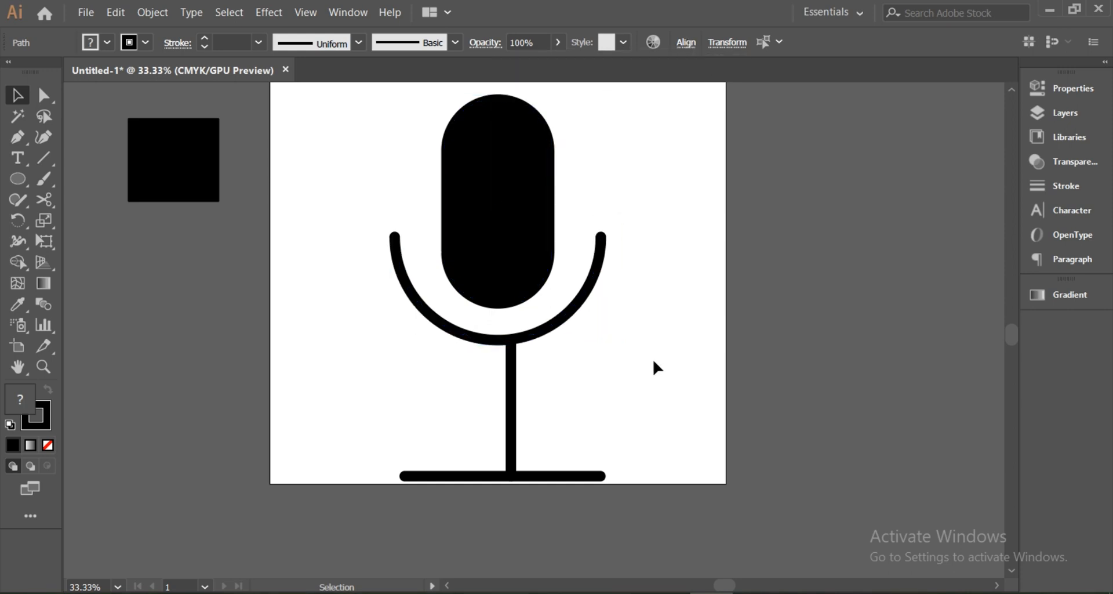
# - Center the vertical stem horizontally on the artboard together with the half-circle arc
pyautogui.moveTo(594, 412); pyautogui.dragTo(471, 321)
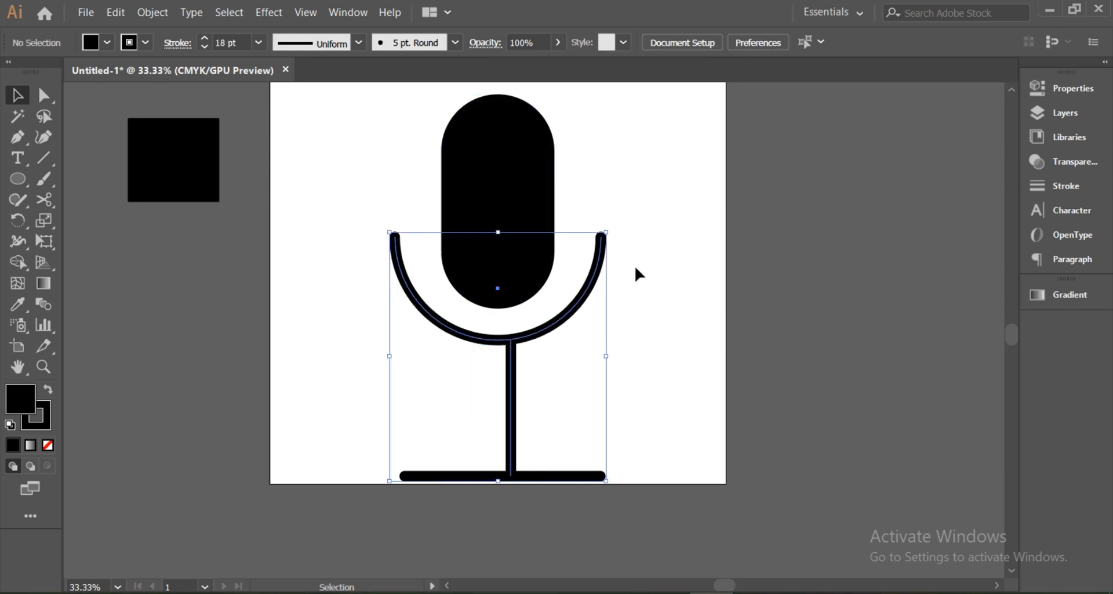
pyautogui.click(694, 43)
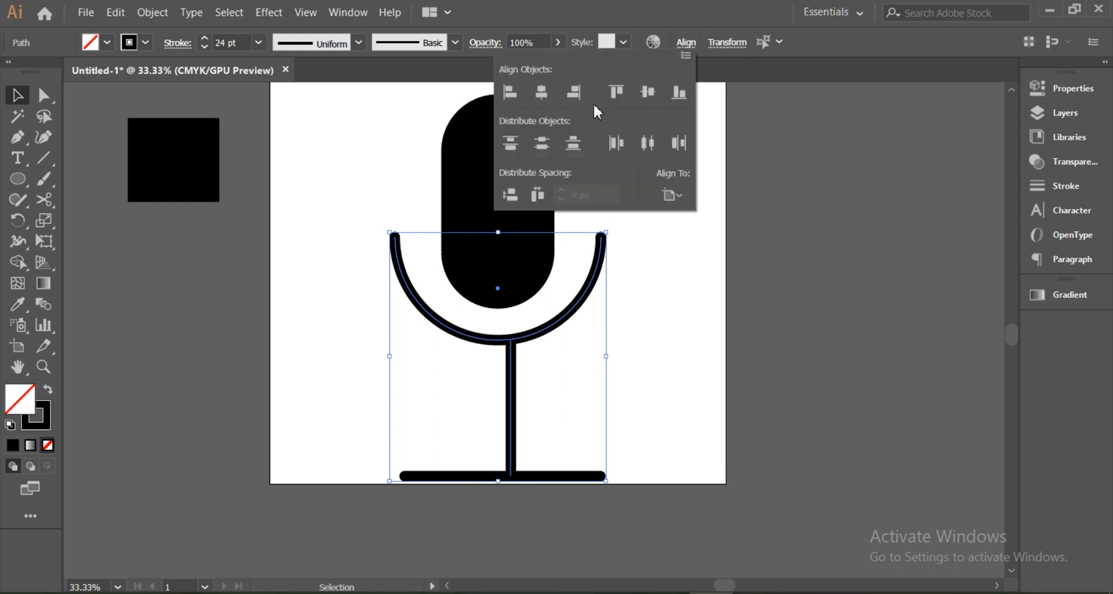
pyautogui.click(541, 92)
pyautogui.click(688, 319)
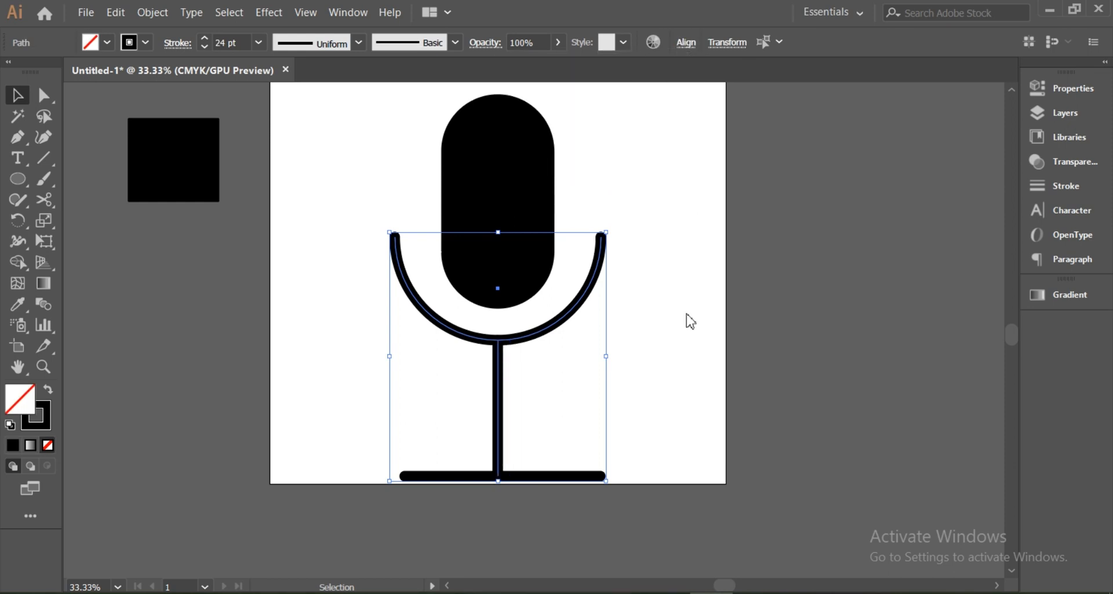
# - Center the base line horizontally on the artboard together with the vertical stem
pyautogui.moveTo(537, 491); pyautogui.dragTo(464, 444)
pyautogui.click(684, 43)
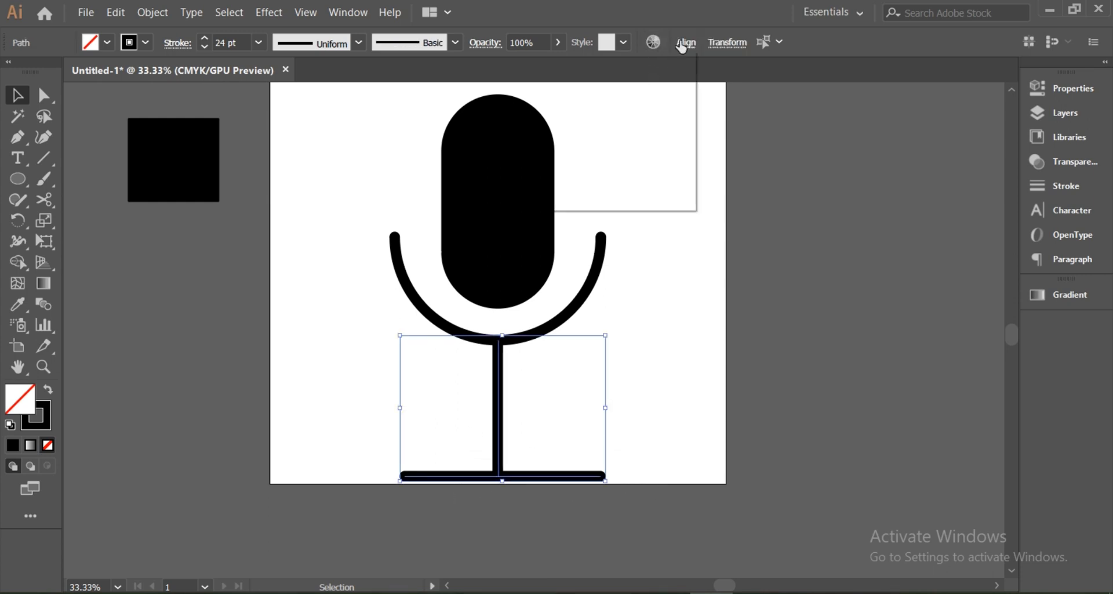
pyautogui.click(543, 92)
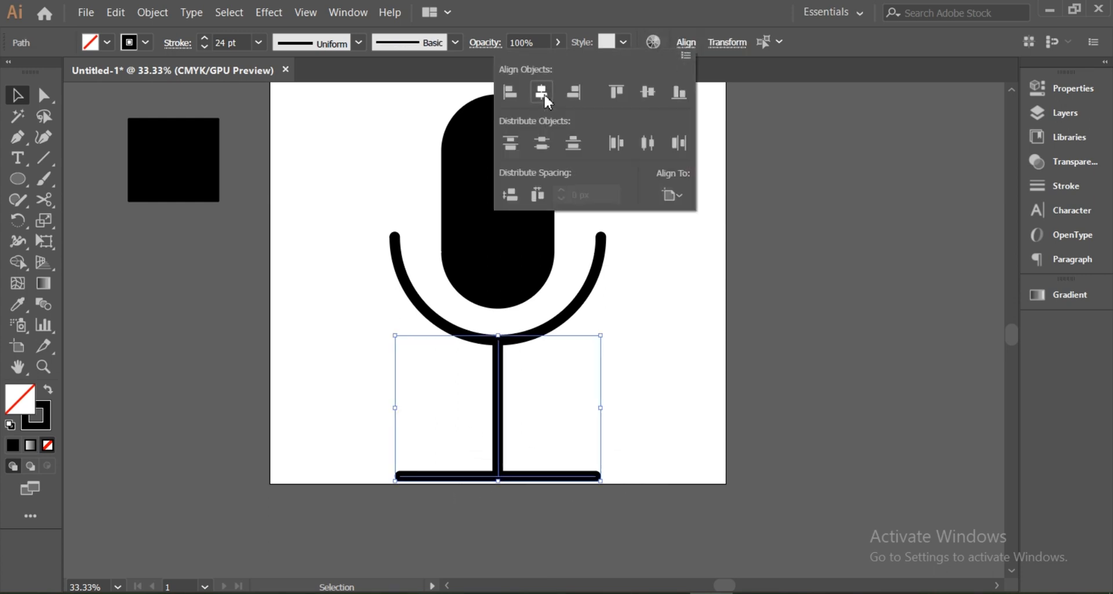
# - Try aligning the stem and base line to the artboard's vertical center, and undo that alignment
pyautogui.click(648, 92)
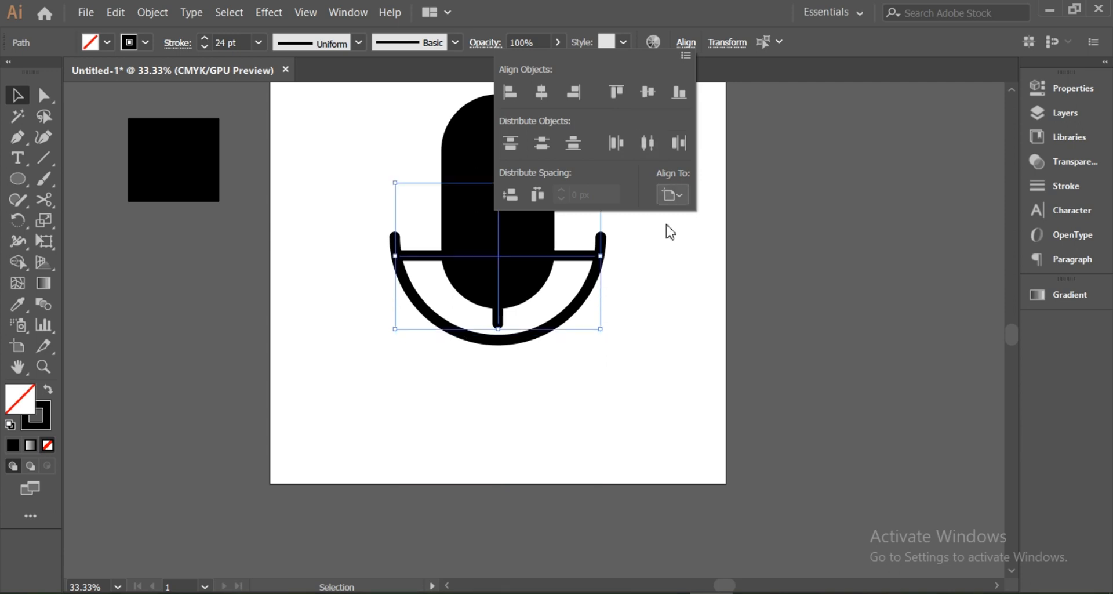
pyautogui.click(691, 301)
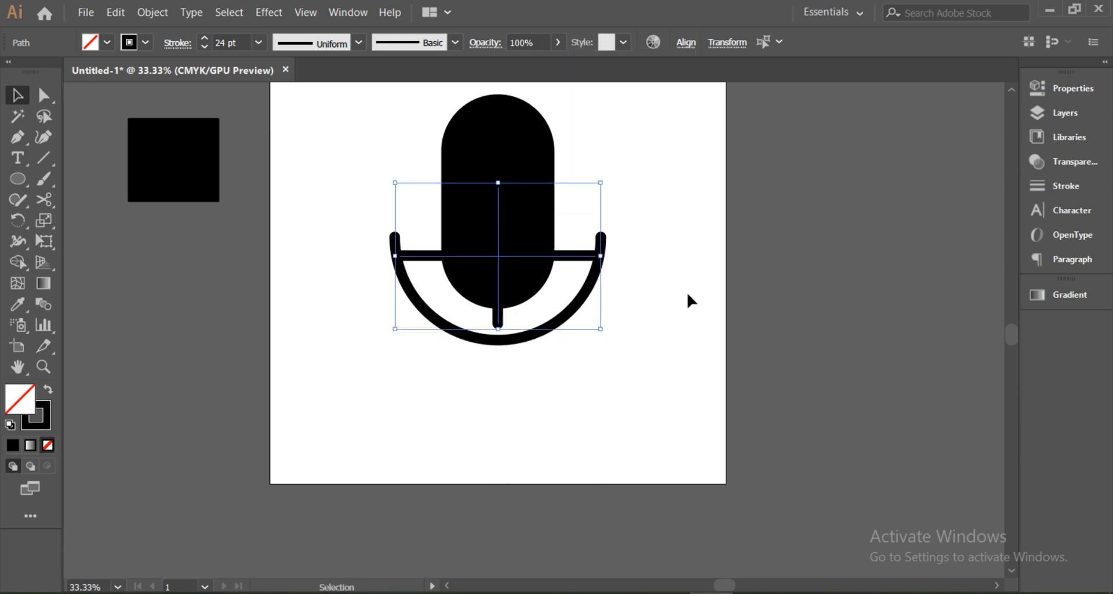
pyautogui.hotkey('ctrl', 'z')
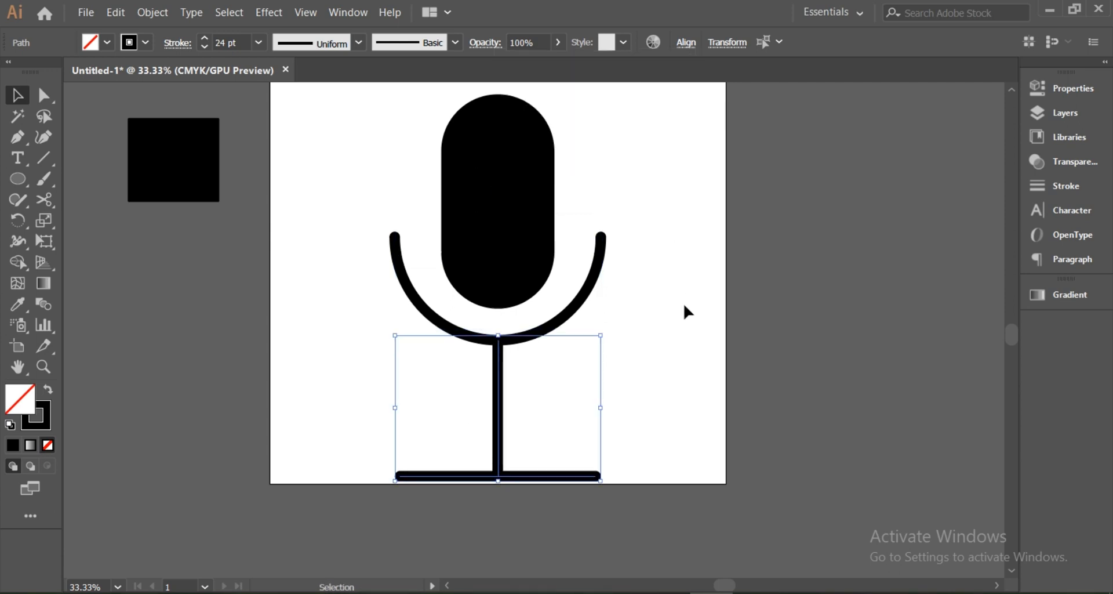
pyautogui.click(687, 311)
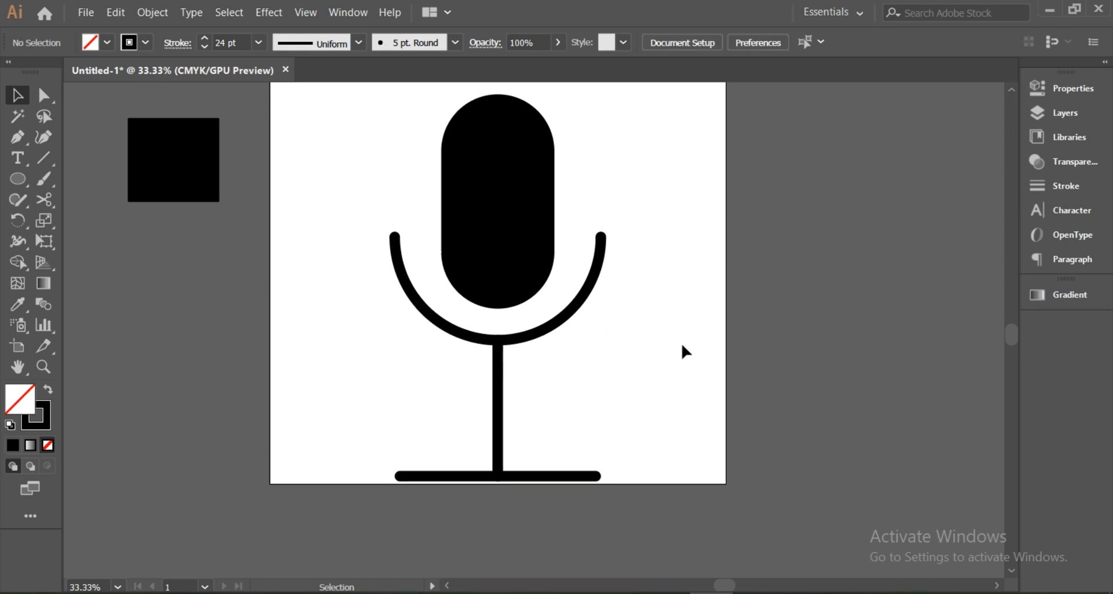
# - Group the half-circle arc, the vertical stem and the base line into one object
pyautogui.moveTo(303, 295); pyautogui.dragTo(464, 413)
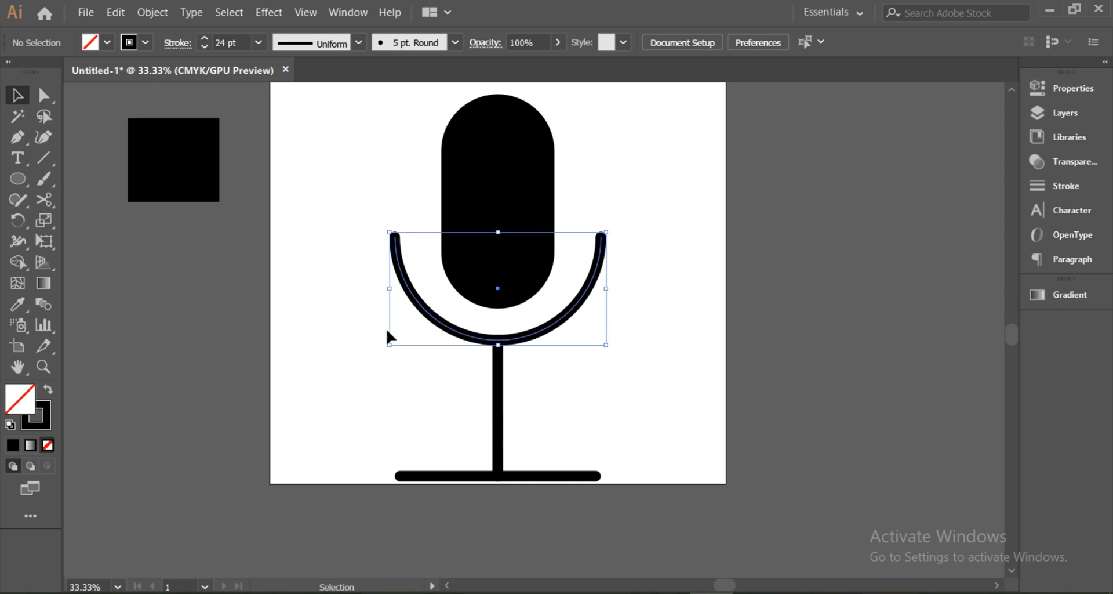
pyautogui.moveTo(364, 327); pyautogui.dragTo(648, 498)
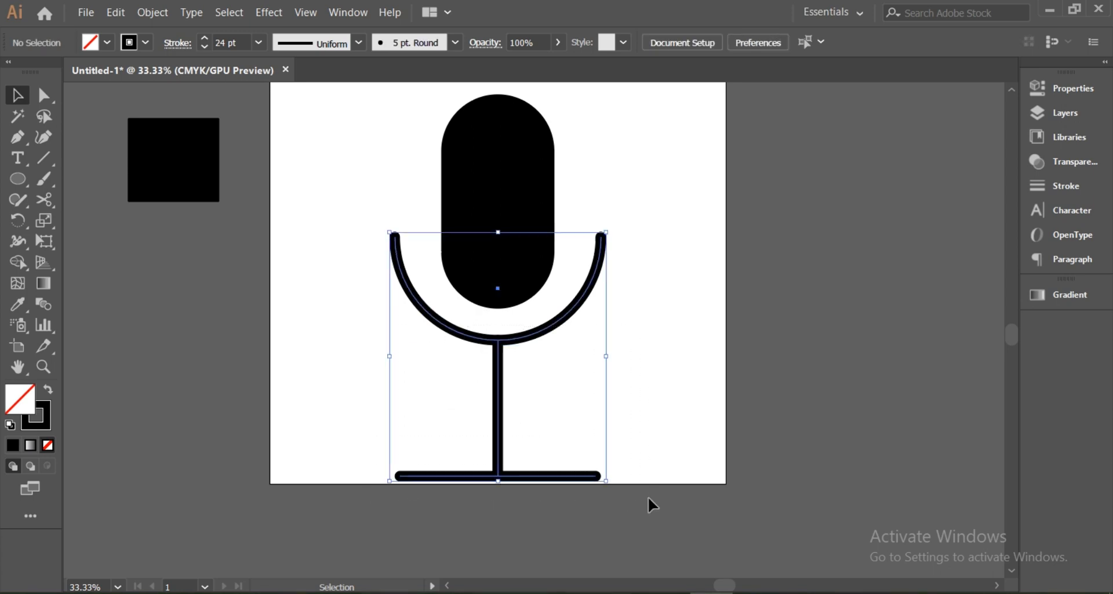
pyautogui.hotkey('ctrl', 'g')
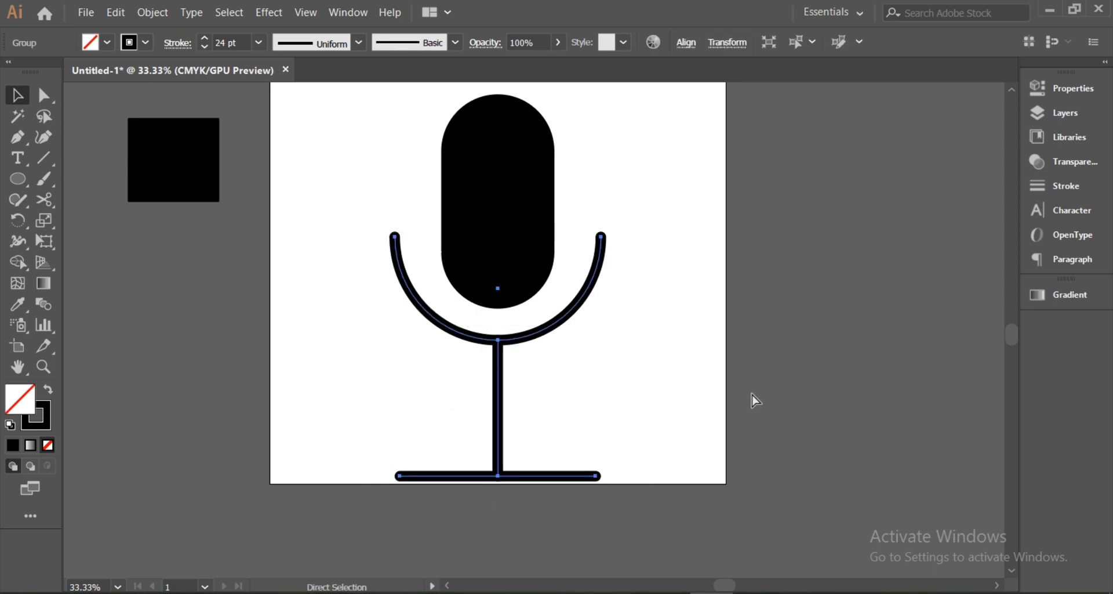
pyautogui.click(798, 297)
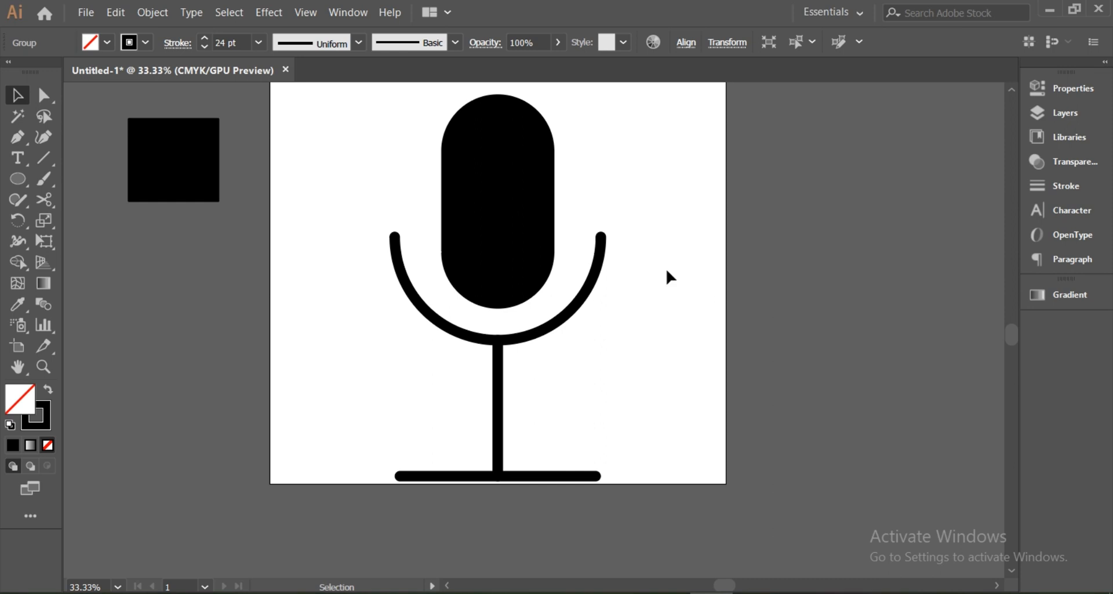
# - Draw a short horizontal line with the Pen tool below the spare black rectangle, ending just inside the artboard's left edge
pyautogui.click(524, 182)
pyautogui.click(557, 184)
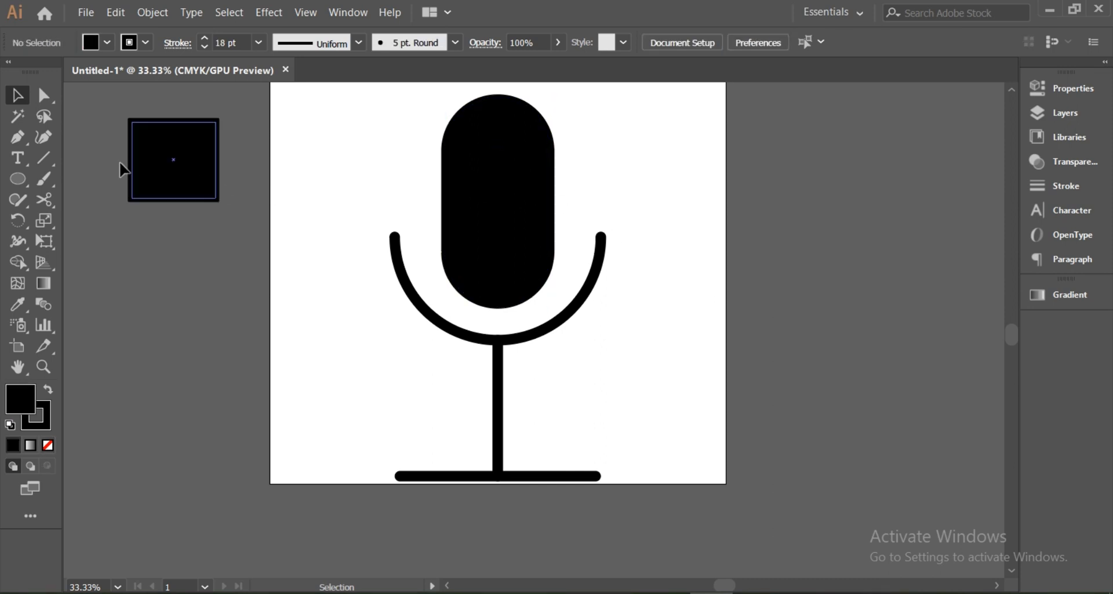
pyautogui.click(21, 140)
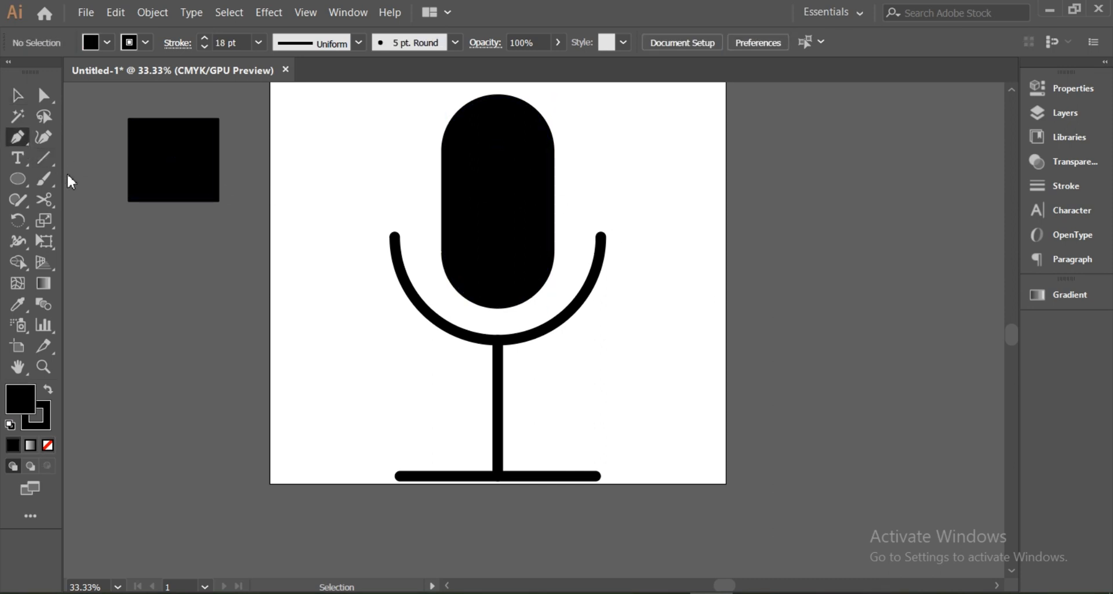
pyautogui.click(214, 255)
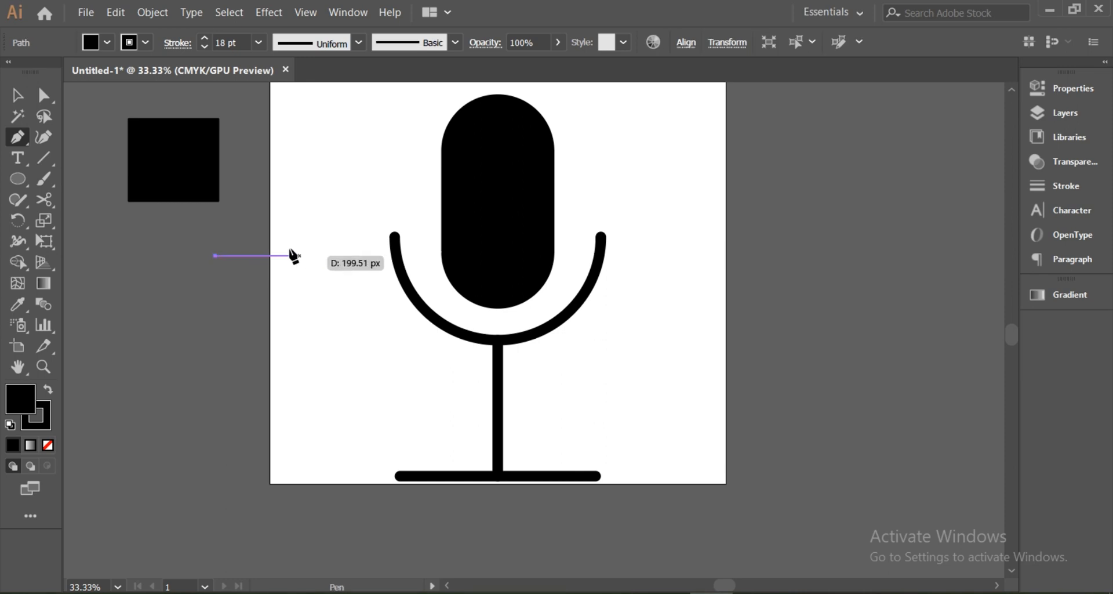
pyautogui.click(292, 255)
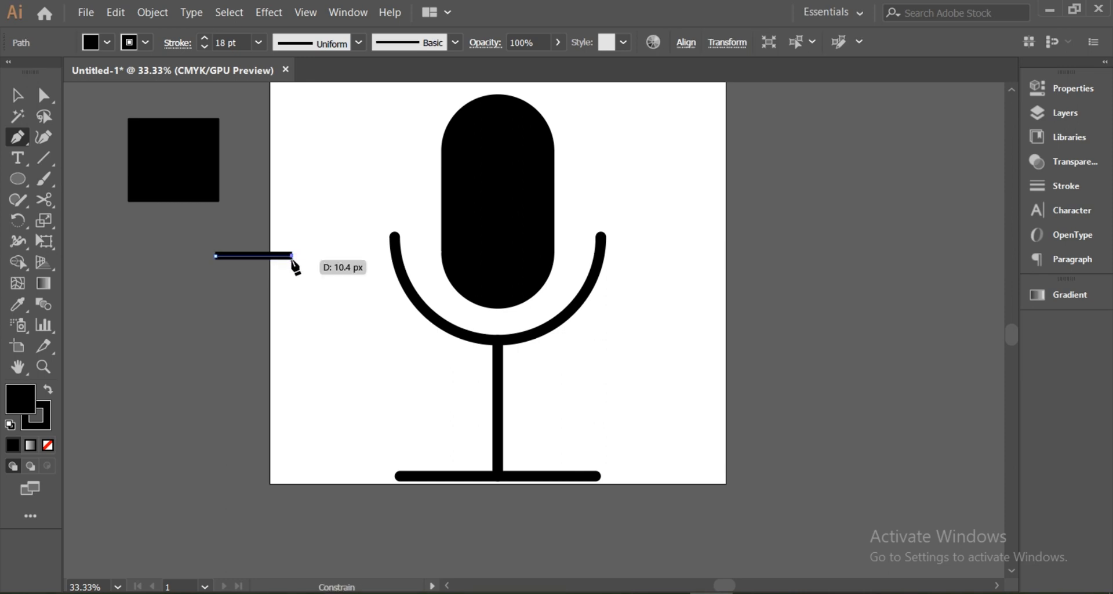
pyautogui.click(22, 97)
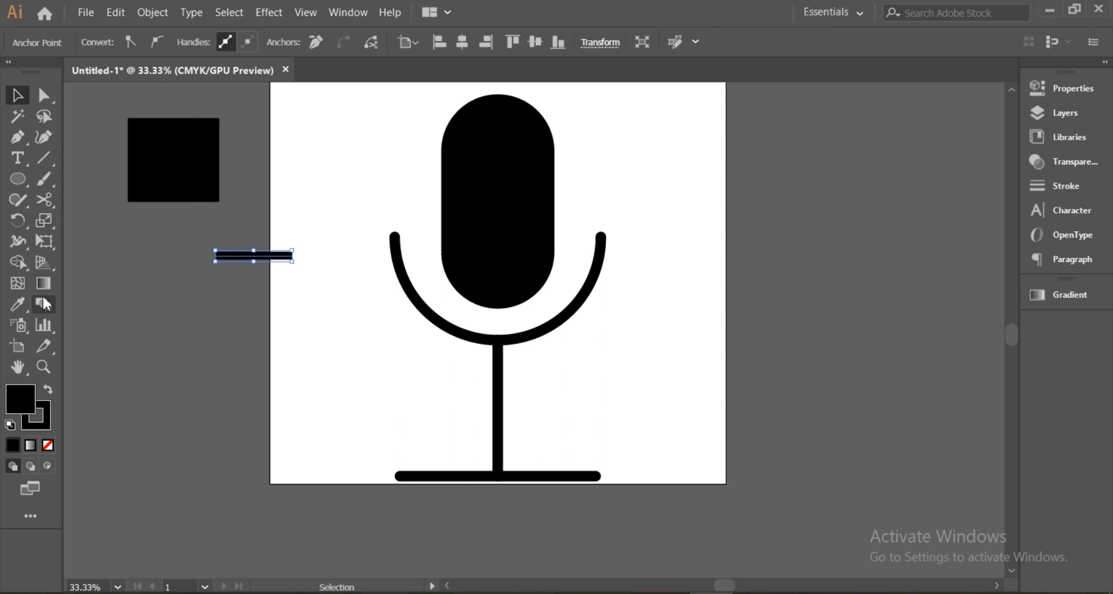
# - Apply the artboard's white colour to the short horizontal line with the Eyedropper
pyautogui.click(17, 303)
pyautogui.click(306, 302)
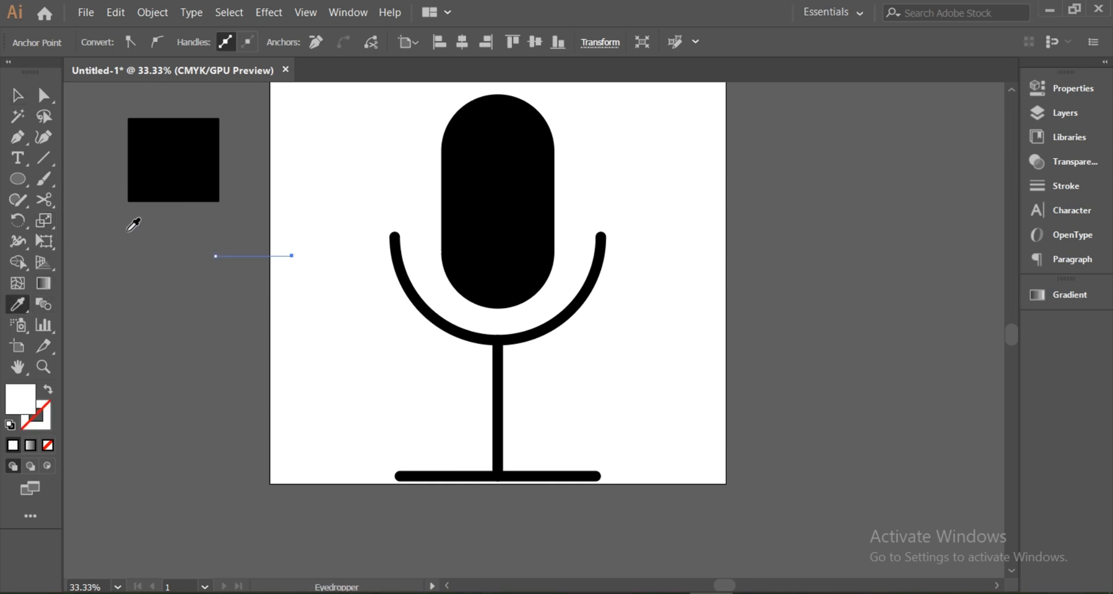
pyautogui.click(17, 95)
pyautogui.click(155, 294)
# - Give the short horizontal line a 14 pt stroke and set its fill to None
pyautogui.moveTo(186, 245); pyautogui.dragTo(251, 312)
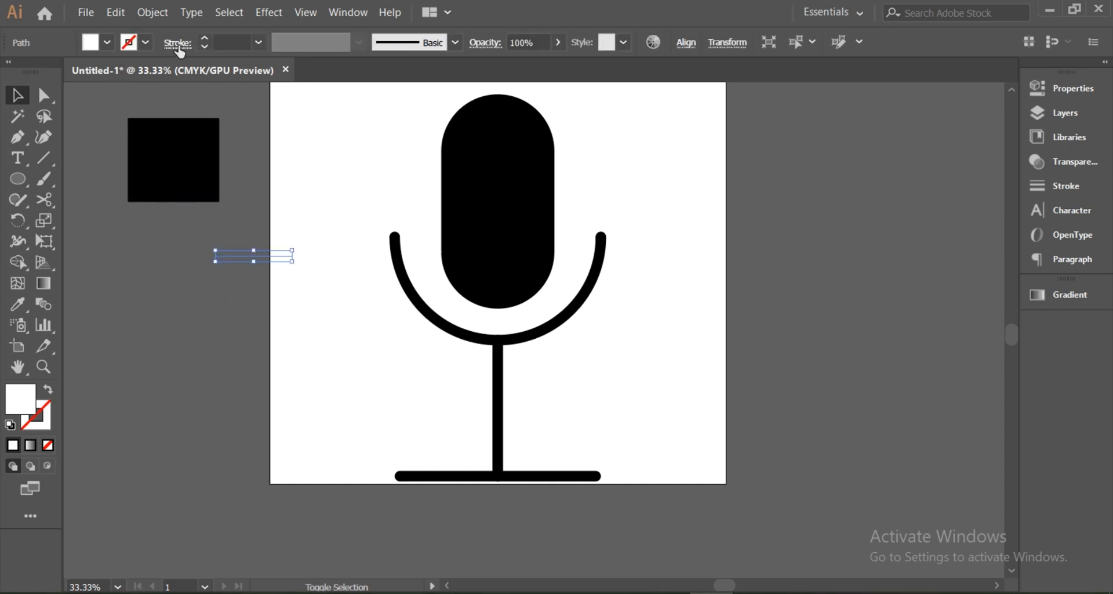
pyautogui.click(204, 38)
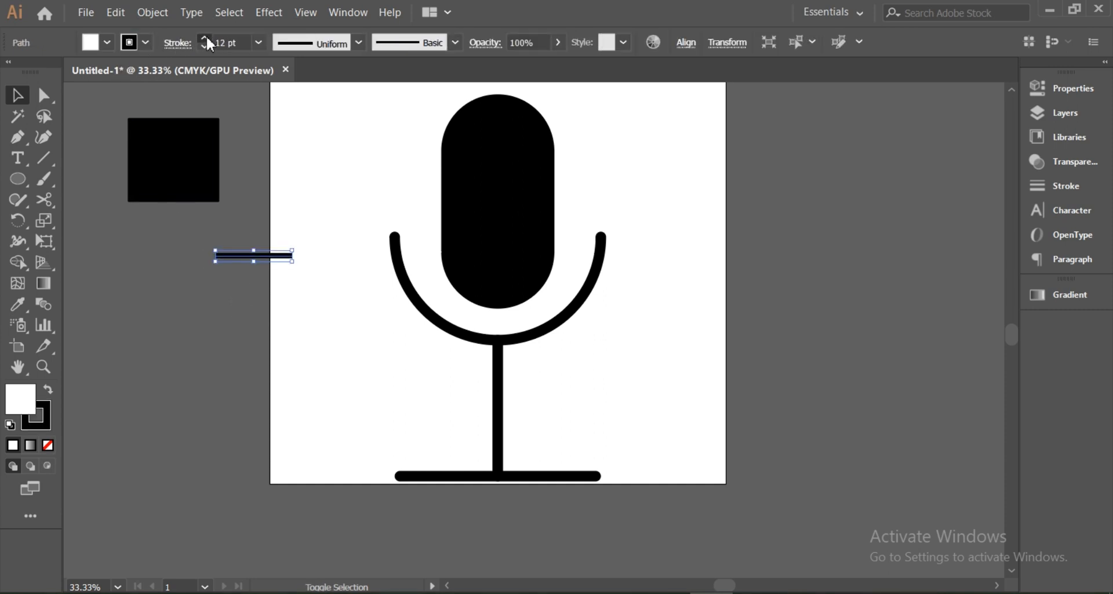
pyautogui.click(108, 41)
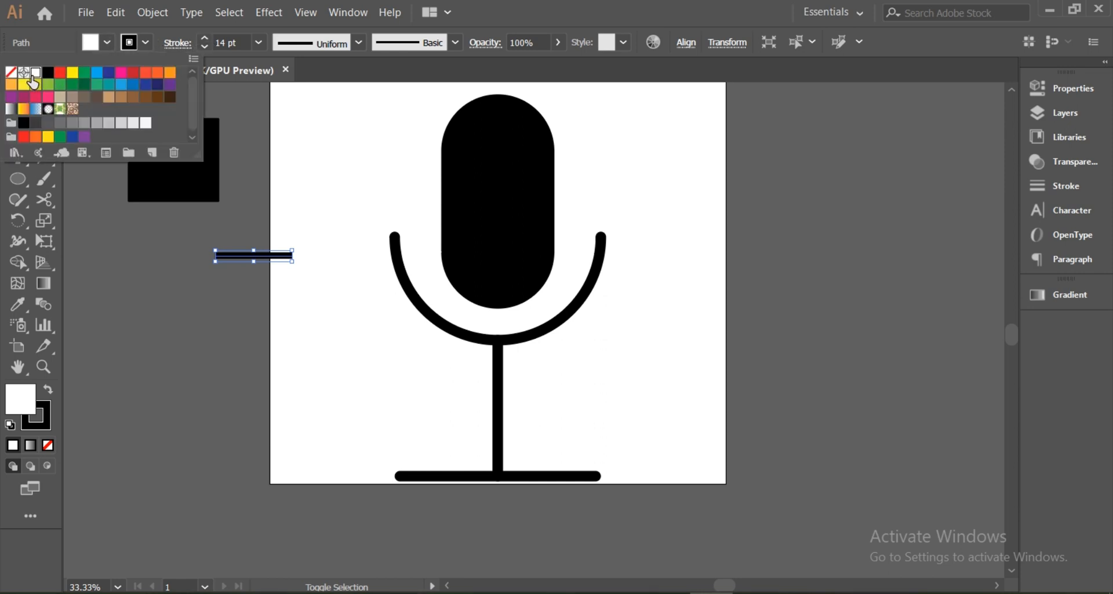
pyautogui.click(11, 72)
# - Set the short horizontal line's stroke to white and move it across the upper right edge of the microphone capsule
pyautogui.click(148, 44)
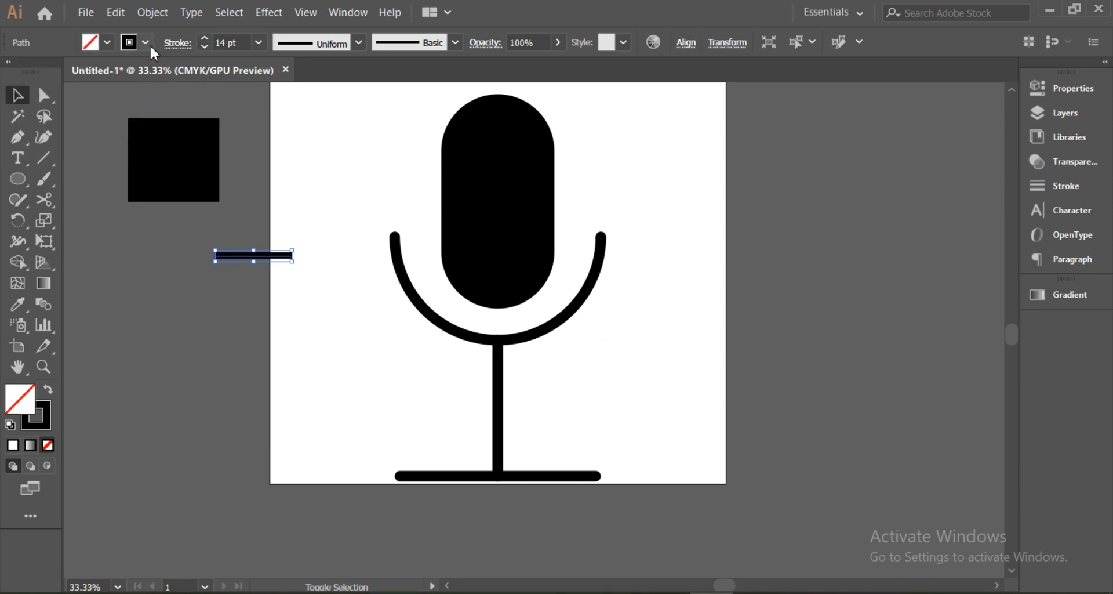
pyautogui.click(145, 42)
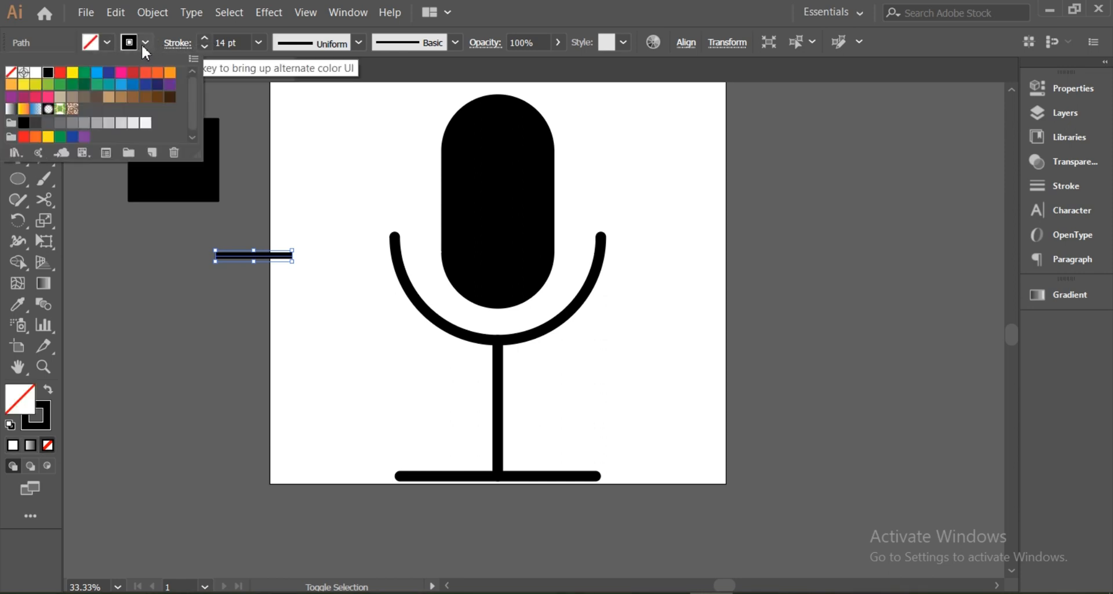
pyautogui.click(37, 73)
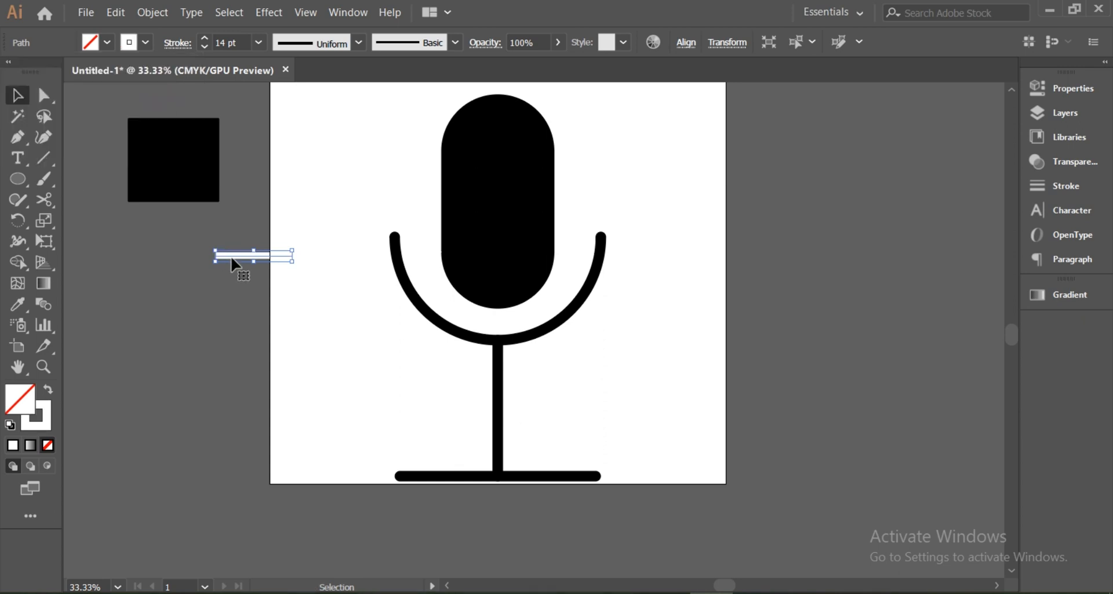
pyautogui.moveTo(234, 261); pyautogui.dragTo(530, 160)
pyautogui.click(630, 165)
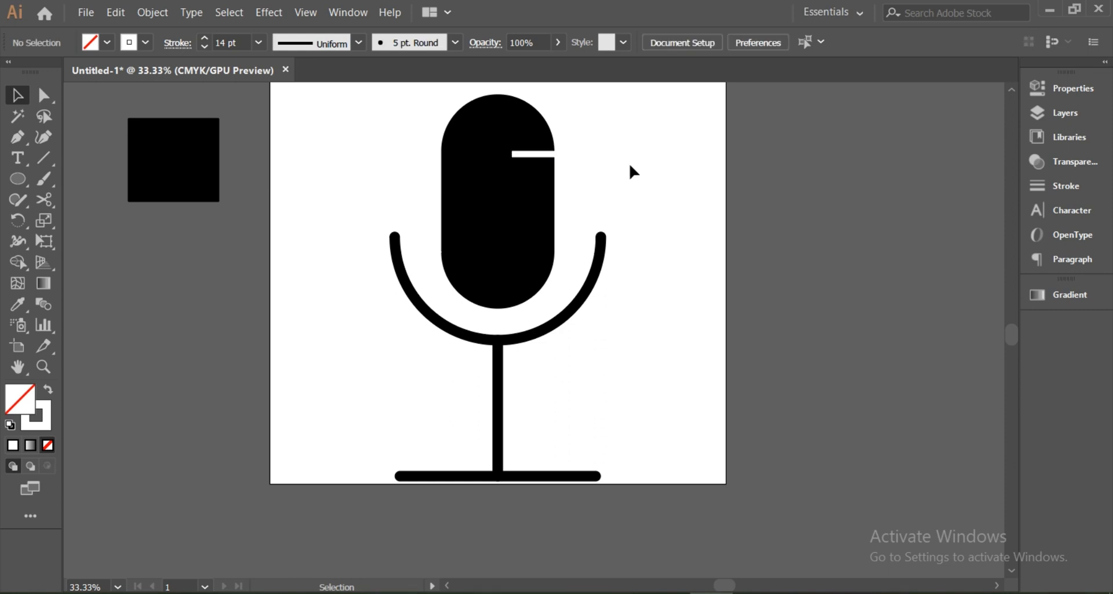
# - Group the microphone capsule and the short white line into one object
pyautogui.scroll(-1, 651, 177)
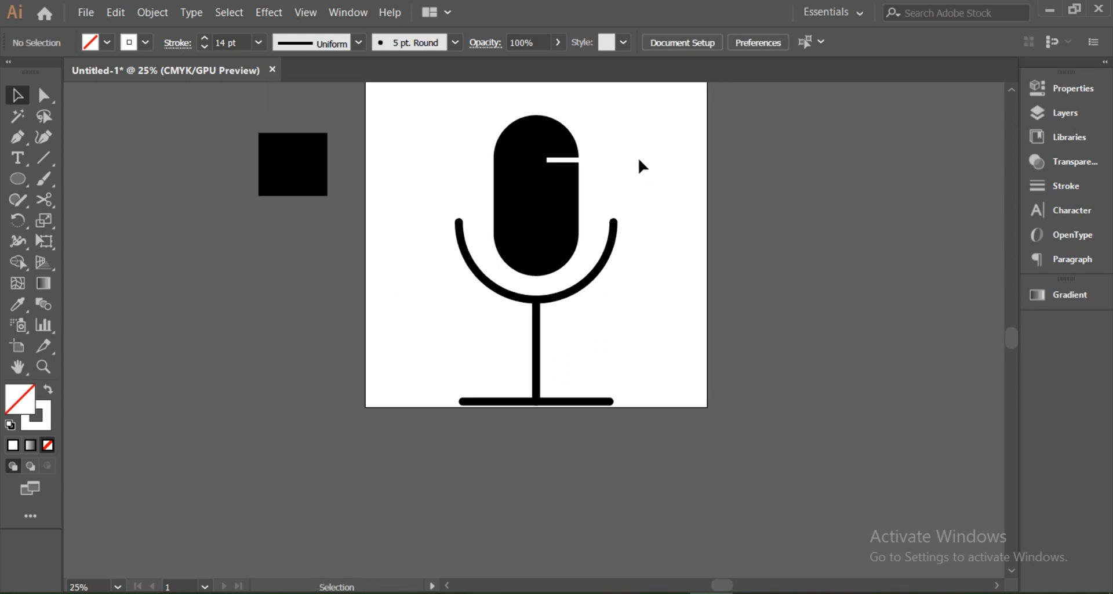
pyautogui.scroll(-1, 640, 160)
pyautogui.moveTo(523, 117); pyautogui.dragTo(621, 181)
pyautogui.rightClick(597, 184)
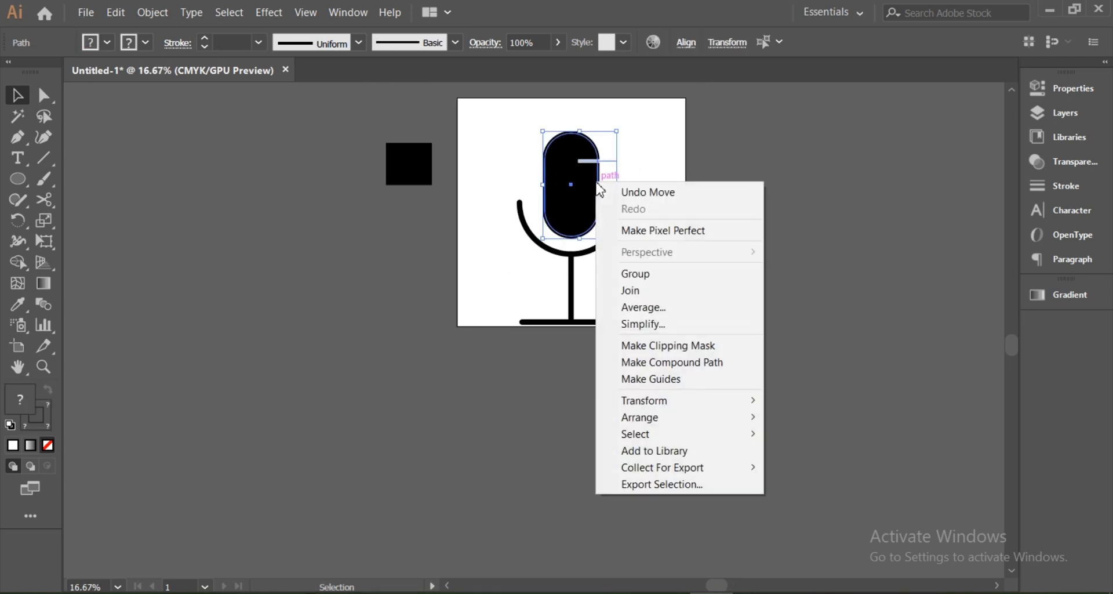
pyautogui.click(636, 274)
pyautogui.click(681, 213)
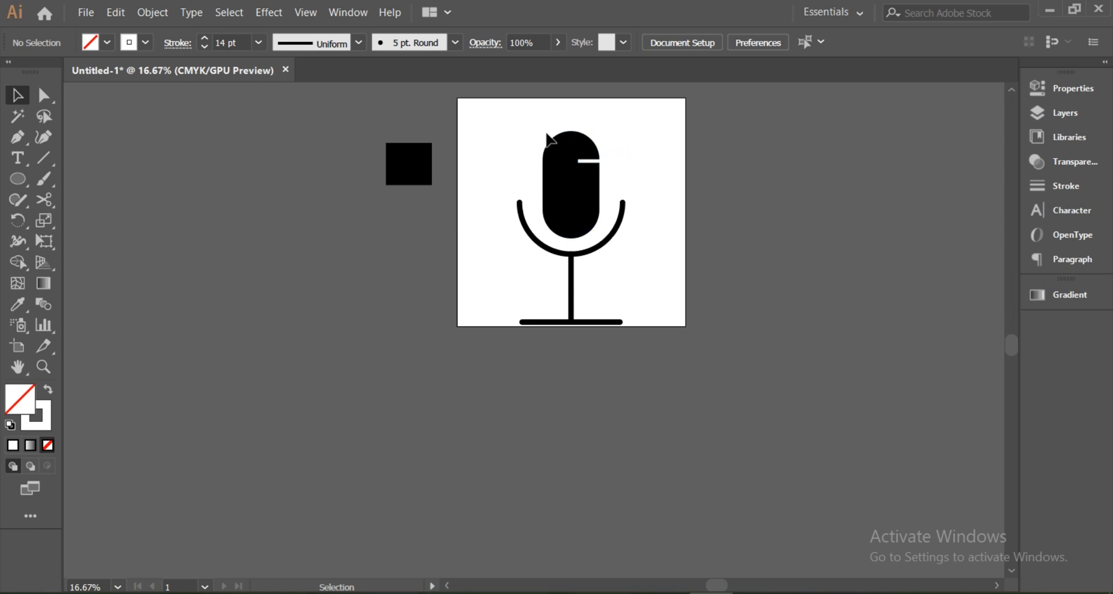
# - Remove the part of the white line that extends outside the capsule with the Shape Builder tool
pyautogui.click(594, 180)
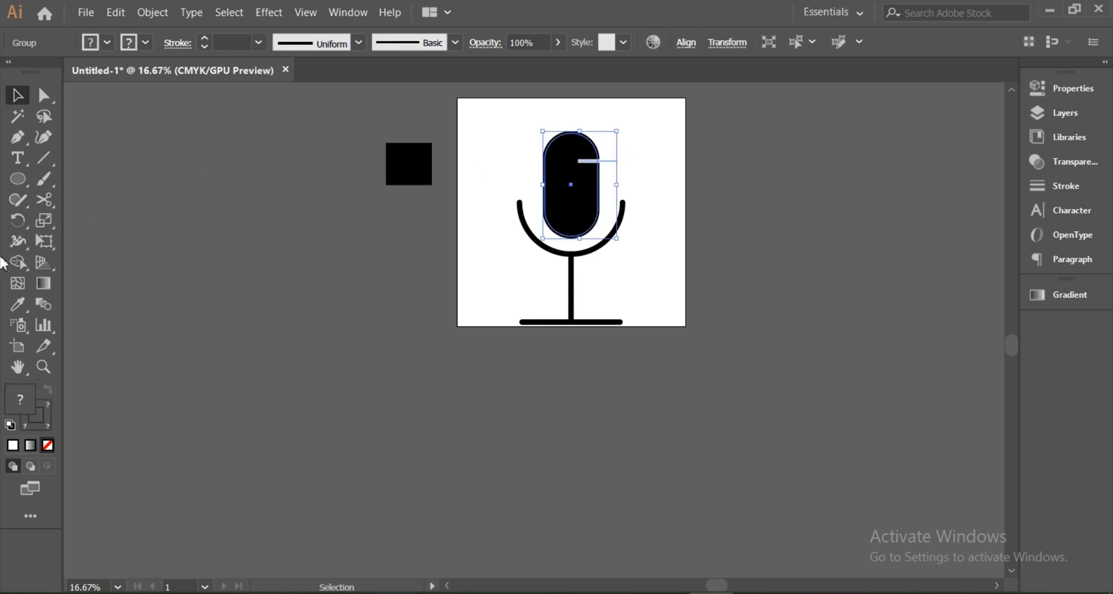
pyautogui.click(25, 263)
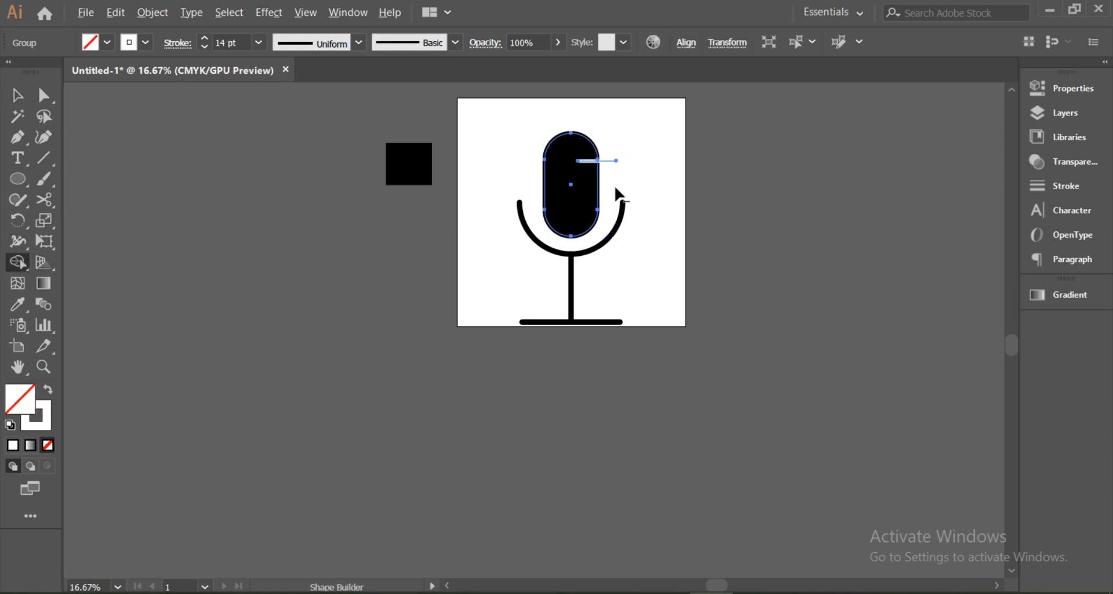
pyautogui.keyDown('alt'); pyautogui.click(609, 160); pyautogui.keyUp('alt')
pyautogui.click(18, 95)
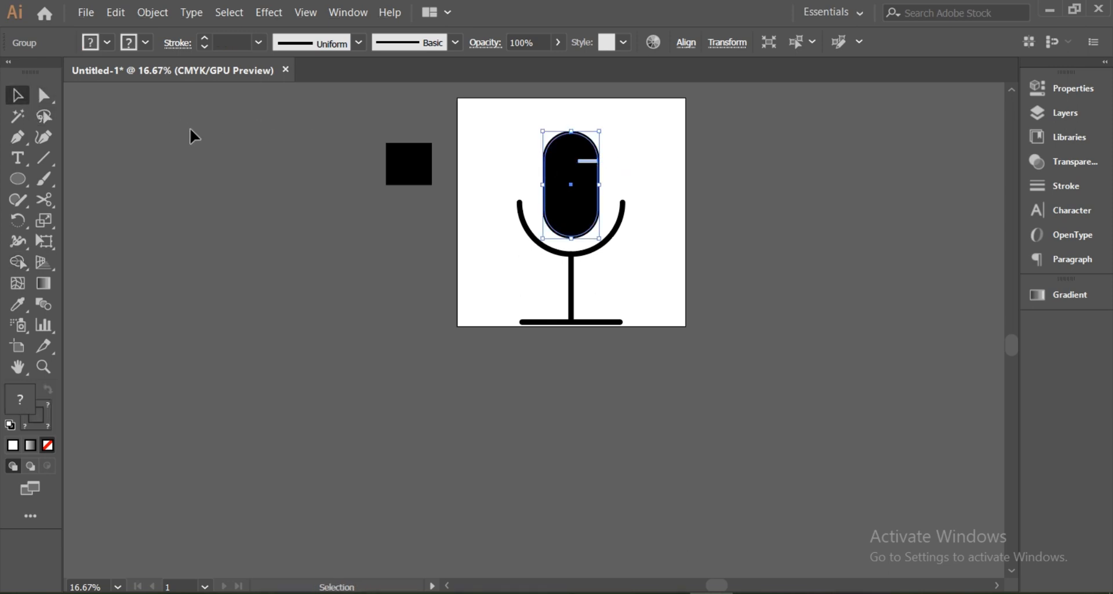
pyautogui.click(190, 128)
# - Ungroup the capsule and the trimmed white line
pyautogui.scroll(2, 589, 146)
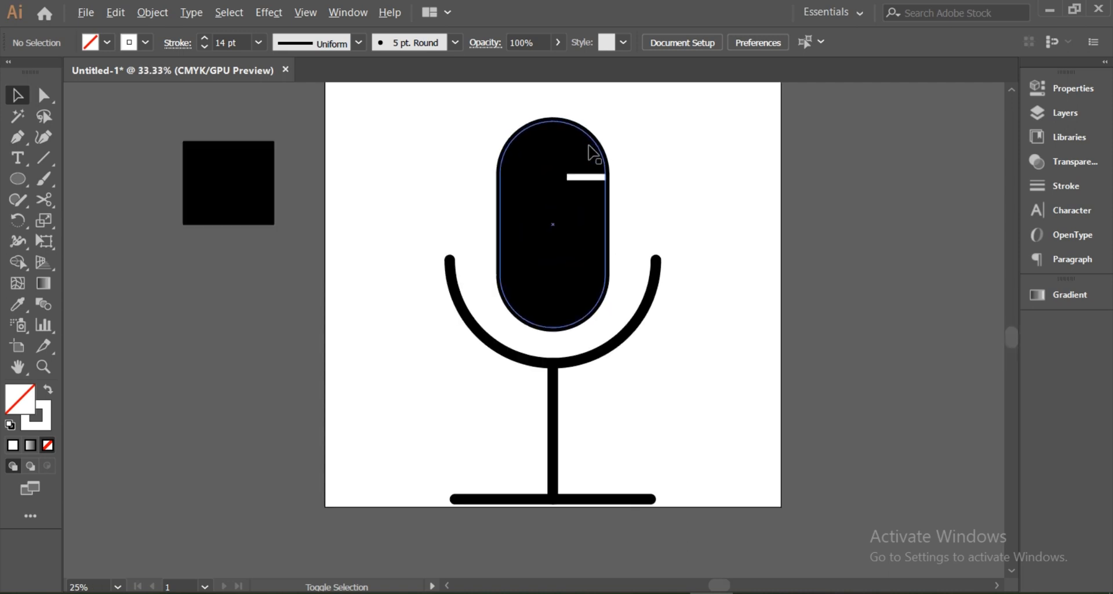
pyautogui.scroll(1, 588, 152)
pyautogui.click(584, 191)
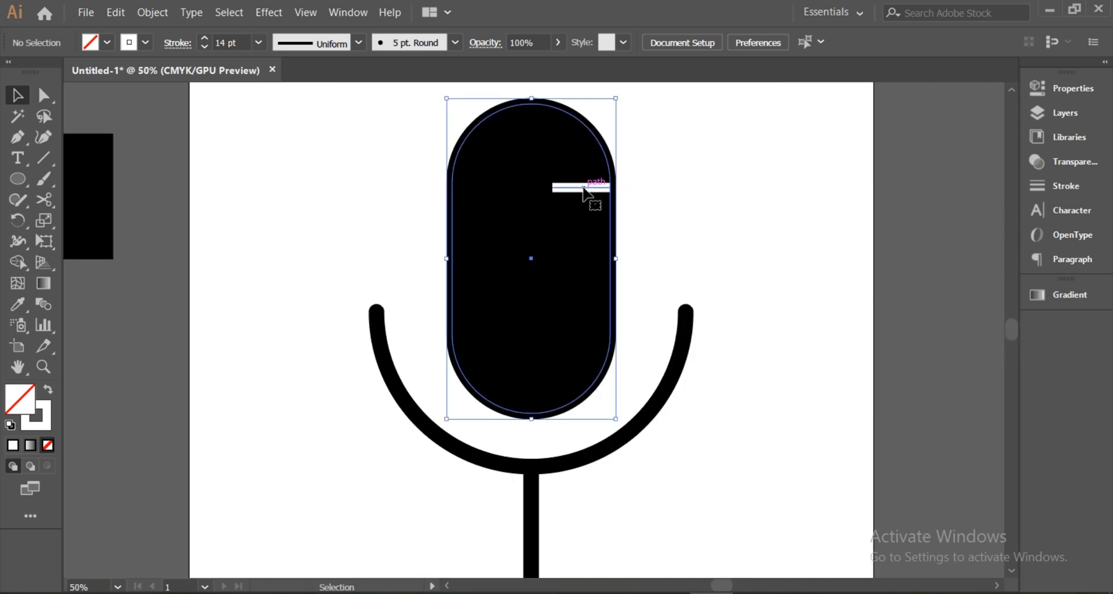
pyautogui.rightClick(584, 188)
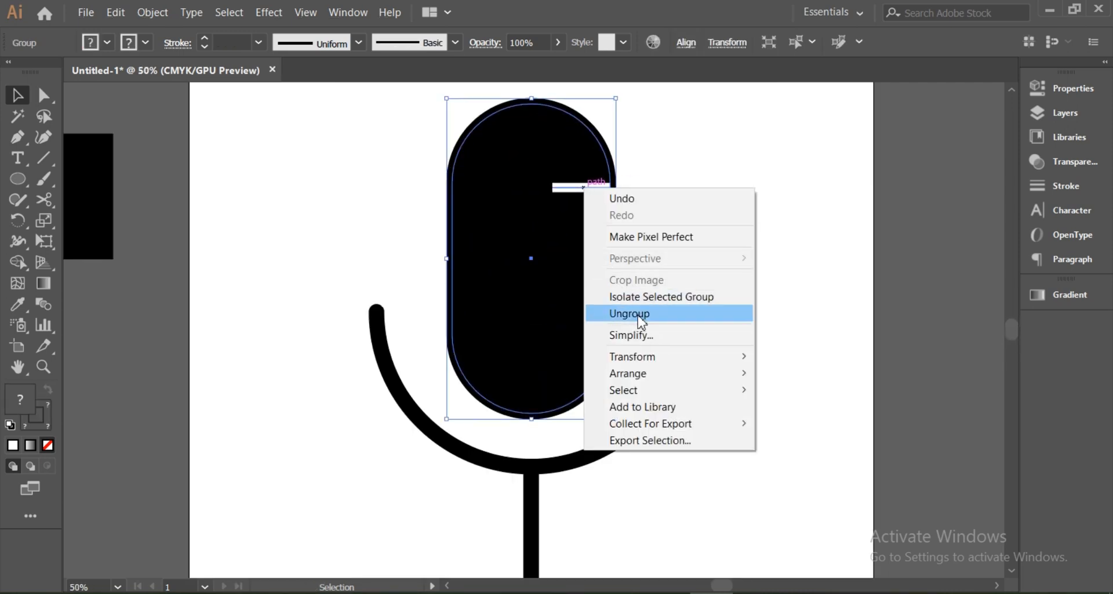
pyautogui.click(640, 318)
pyautogui.click(711, 166)
pyautogui.click(603, 194)
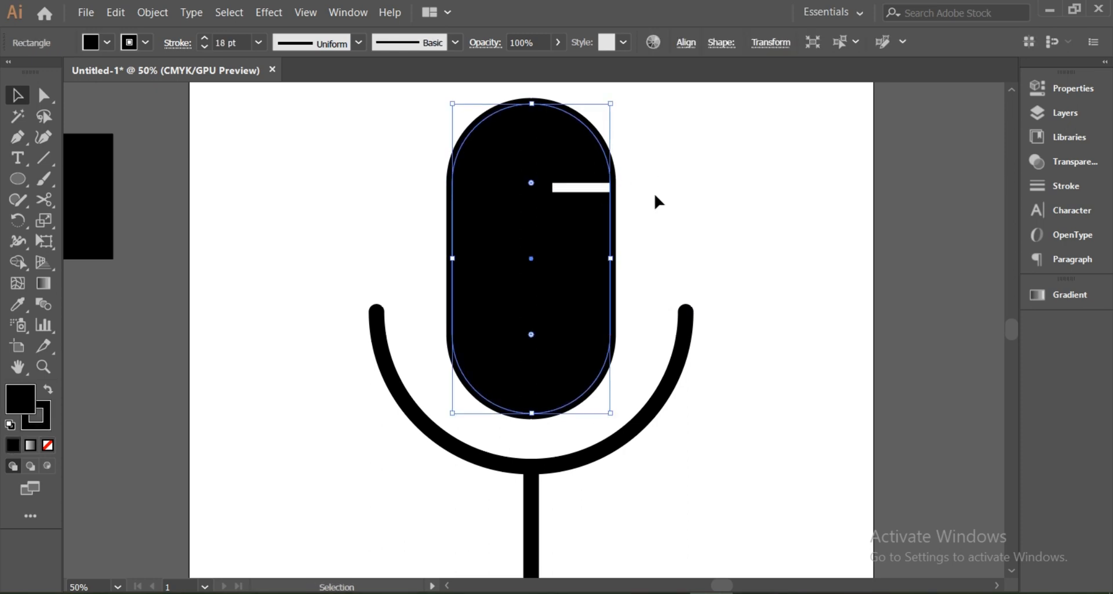
pyautogui.rightClick(559, 207)
pyautogui.click(836, 260)
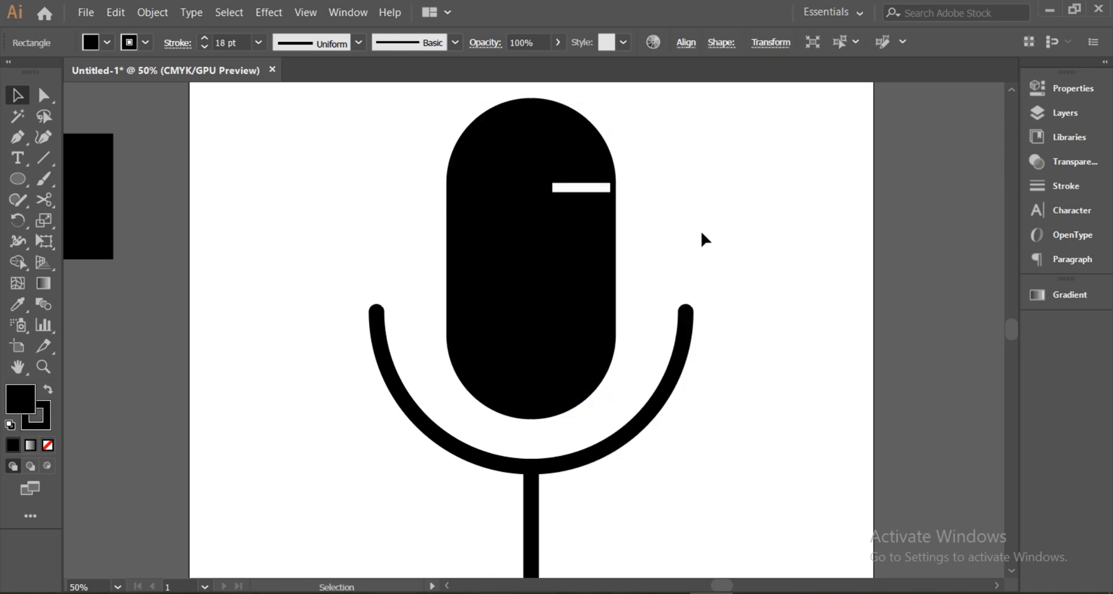
# - Nudge the short white line to the right until its end reaches the capsule's outer edge
pyautogui.click(603, 187)
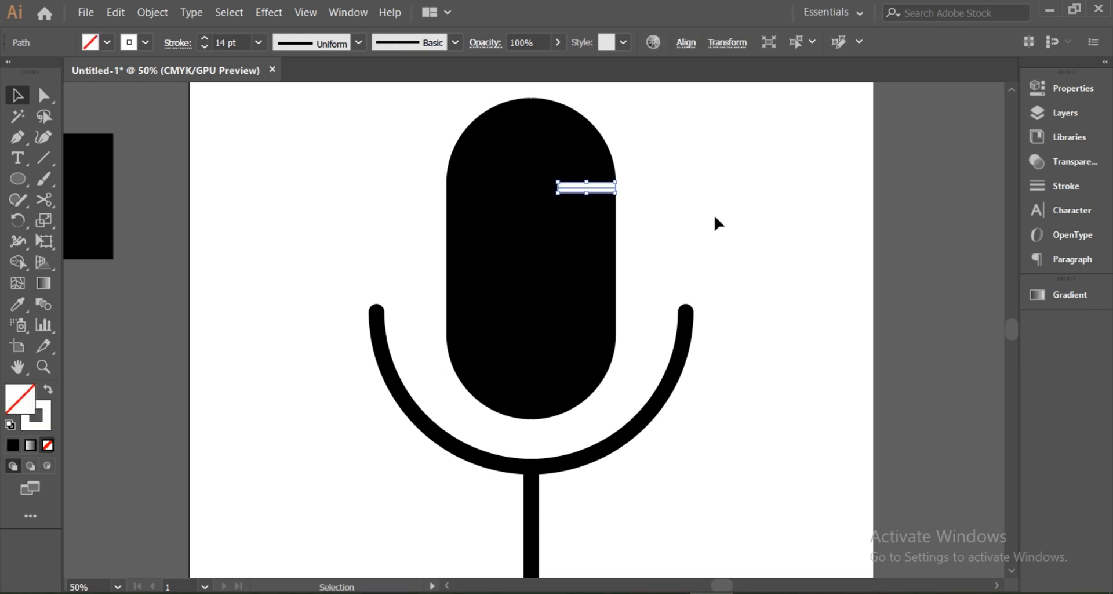
pyautogui.click(718, 224)
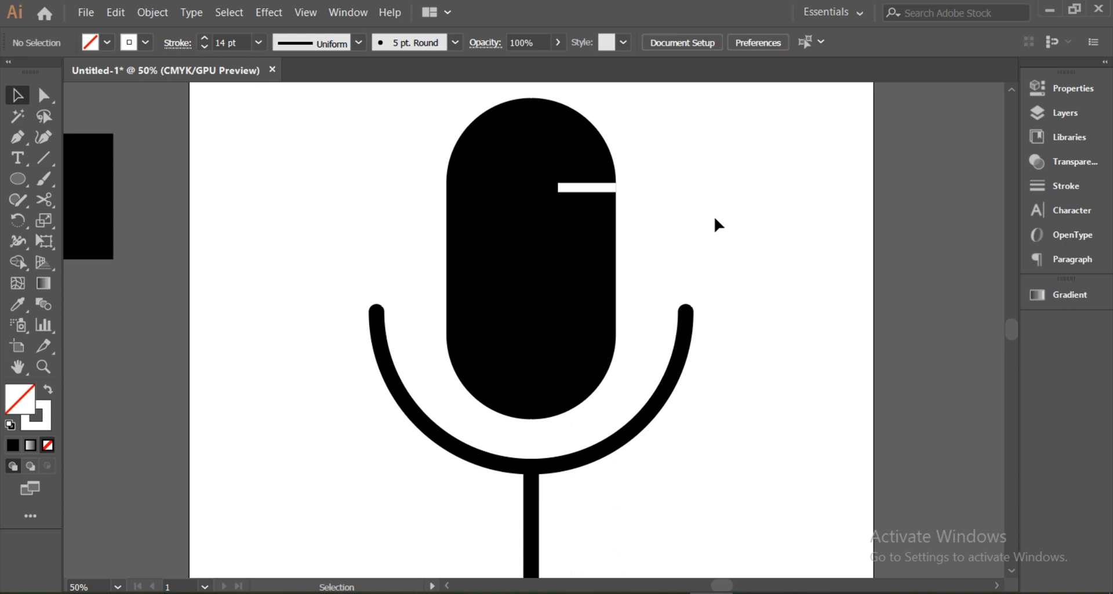
pyautogui.click(592, 191)
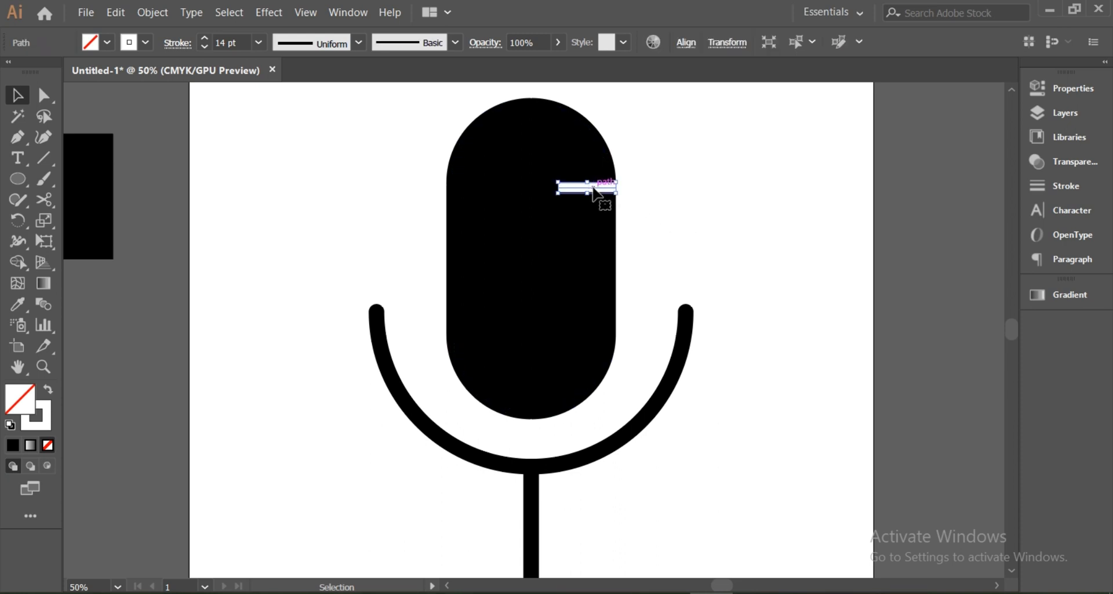
pyautogui.click(708, 212)
# - Select all parts of the microphone, leaving out the spare black rectangle, and group them
pyautogui.keyDown('alt'); pyautogui.scroll(-1, 709, 230); pyautogui.keyUp('alt')
pyautogui.keyDown('alt'); pyautogui.scroll(-1, 707, 242); pyautogui.keyUp('alt')
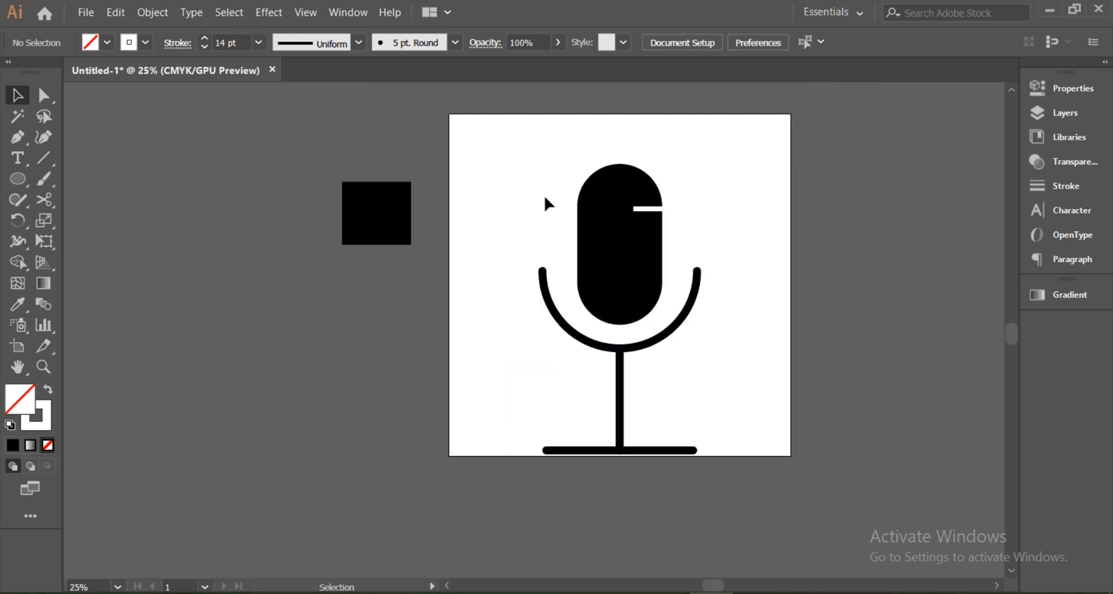
pyautogui.moveTo(728, 483); pyautogui.dragTo(759, 516)
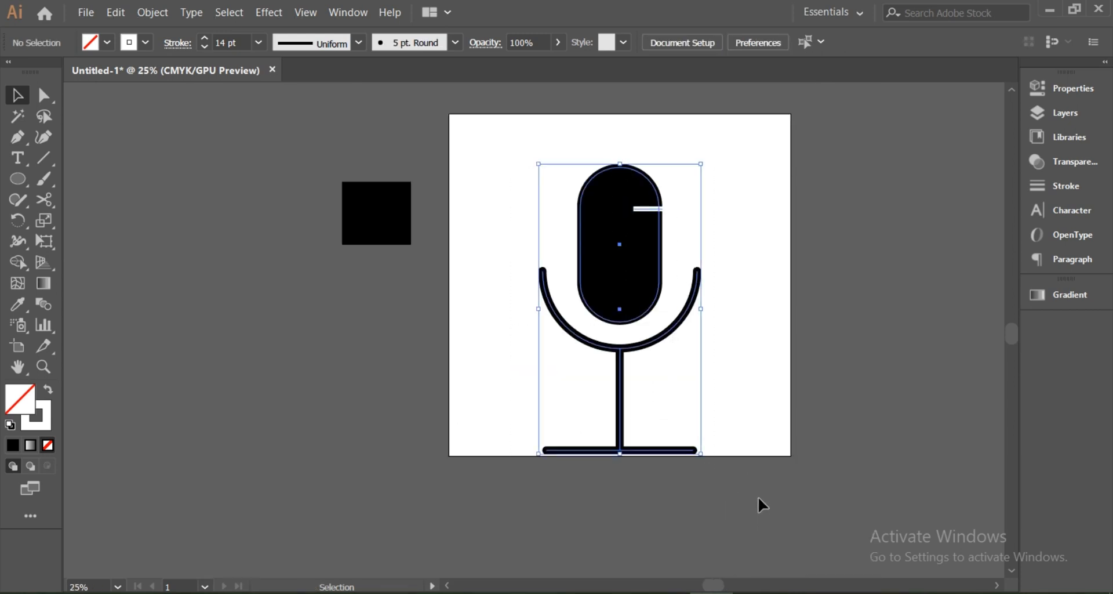
pyautogui.press('v')
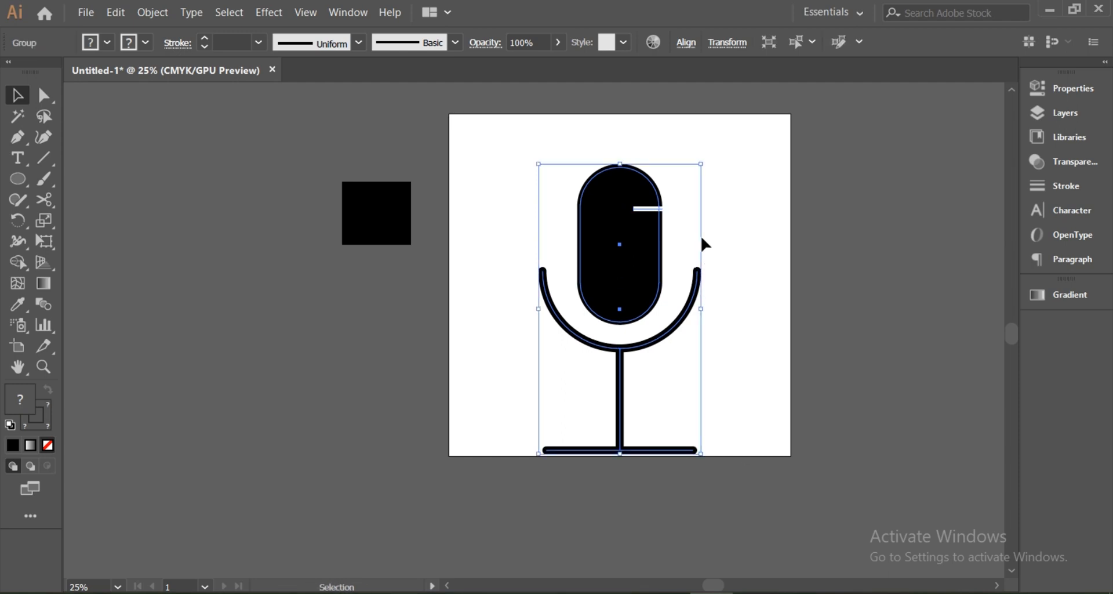
# - Center the microphone group horizontally and vertically on the artboard
pyautogui.click(687, 43)
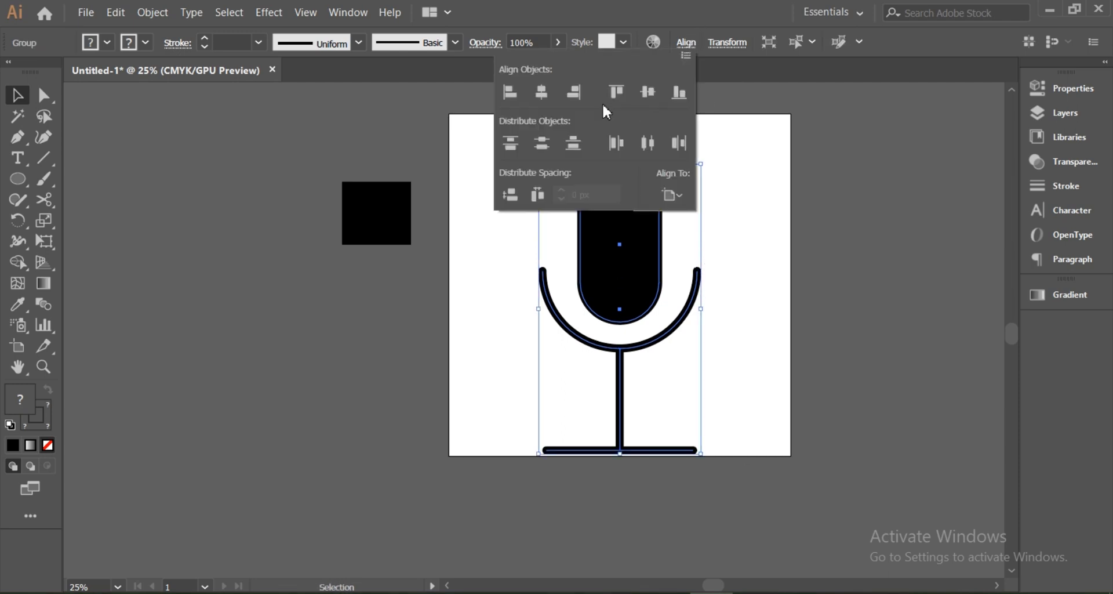
pyautogui.click(534, 94)
pyautogui.click(657, 93)
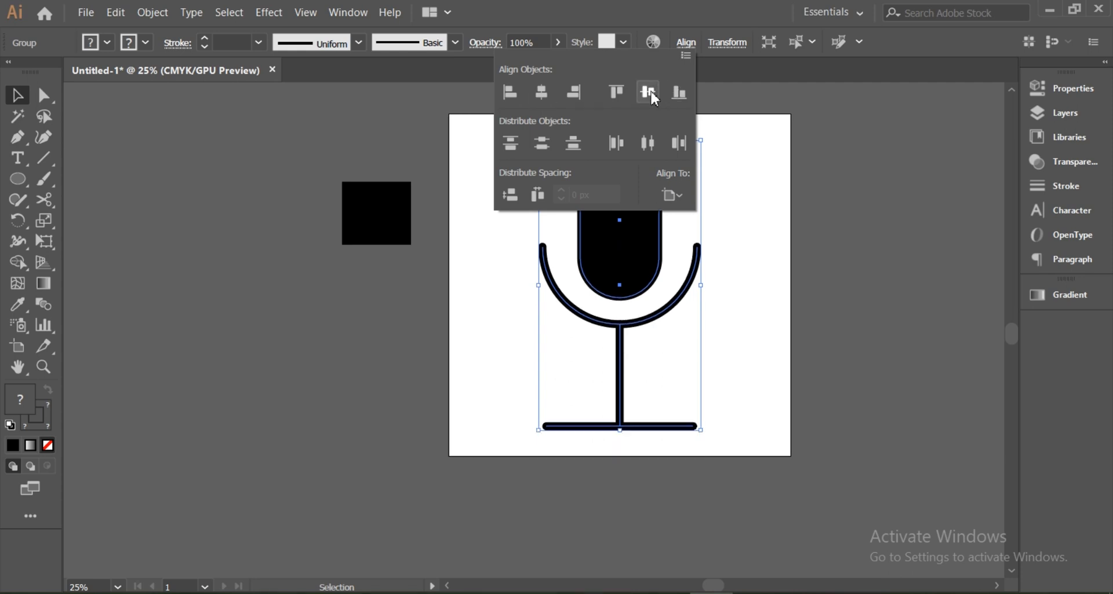
pyautogui.click(792, 228)
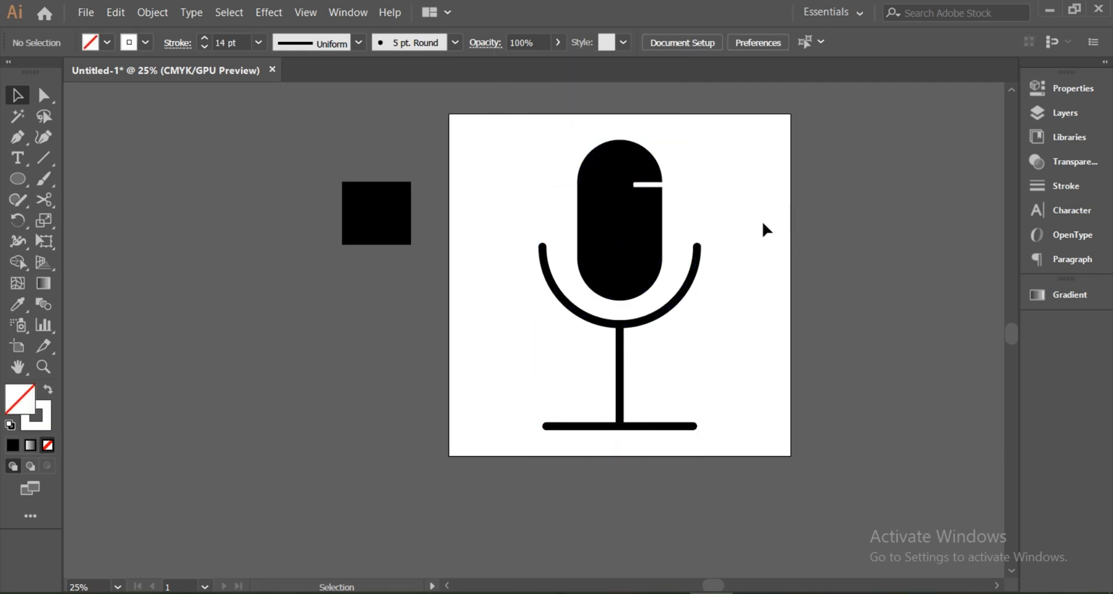
pyautogui.keyDown('alt'); pyautogui.scroll(1, 754, 205); pyautogui.keyUp('alt')
pyautogui.scroll(1, 754, 179)
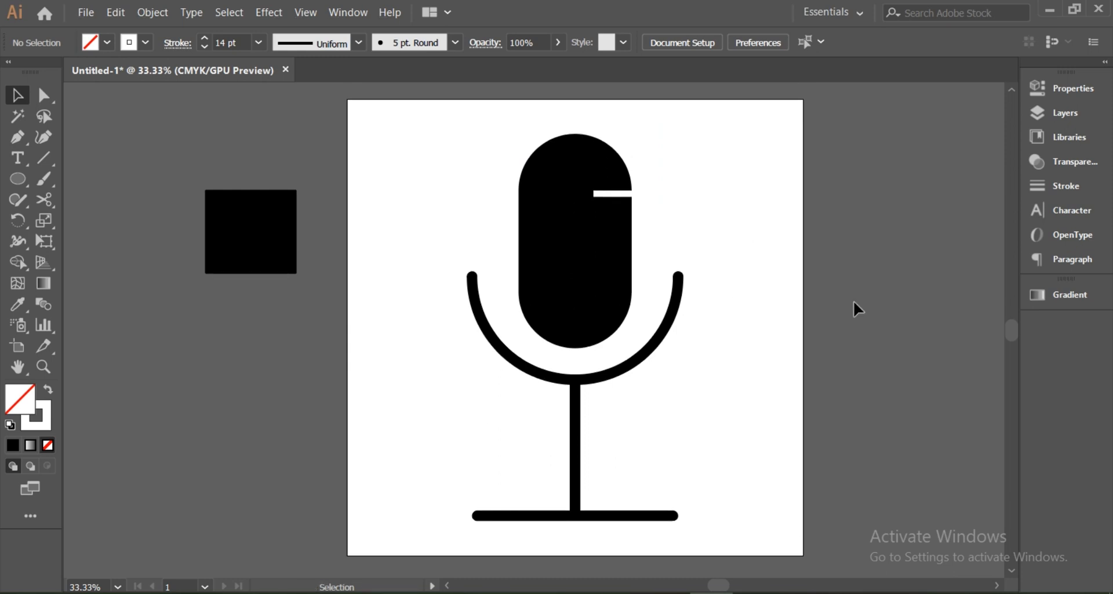
pyautogui.press('alt')
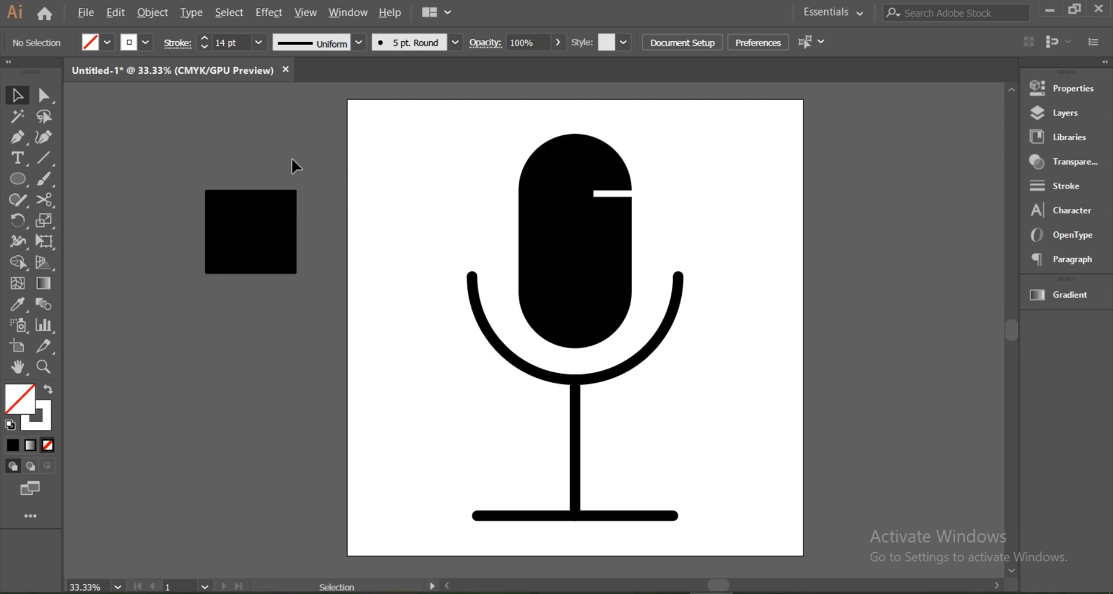